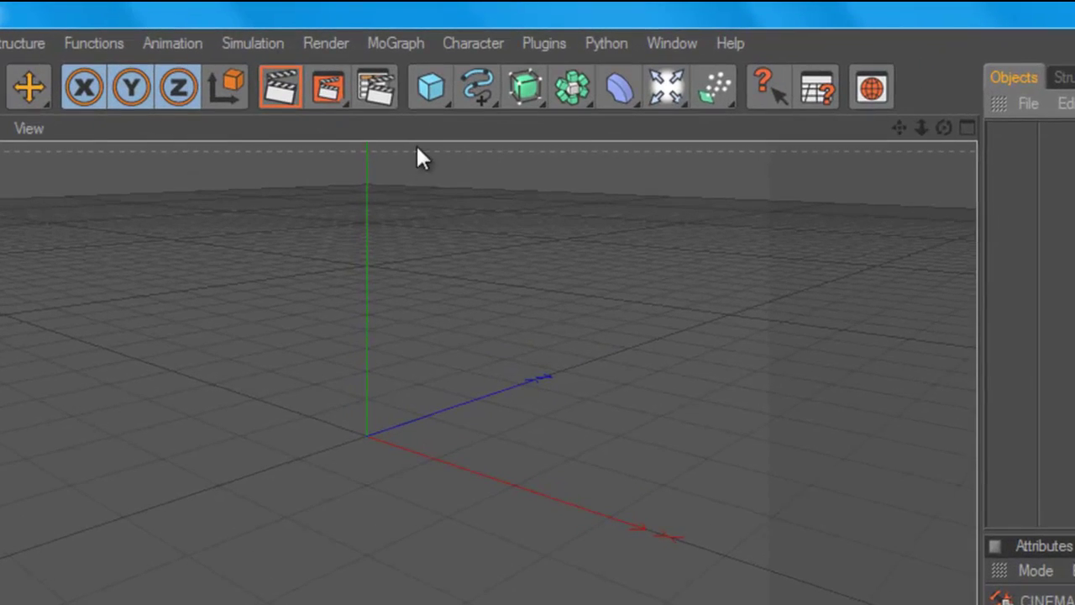
# - Add the Ambient Occlusion and Global Illumination effects to the render settings
pyautogui.click(387, 72)
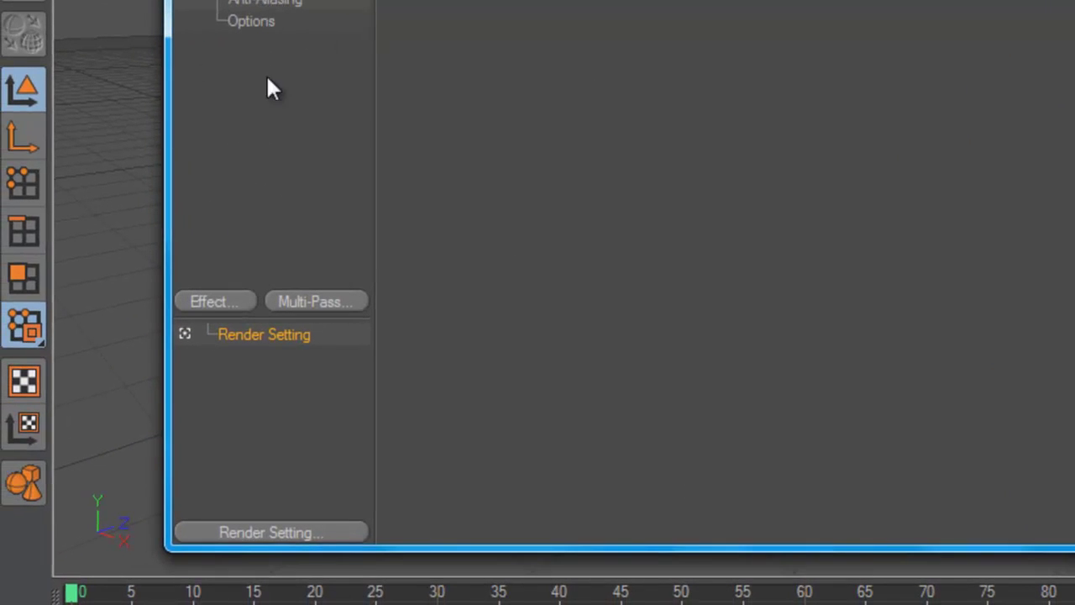
pyautogui.click(217, 304)
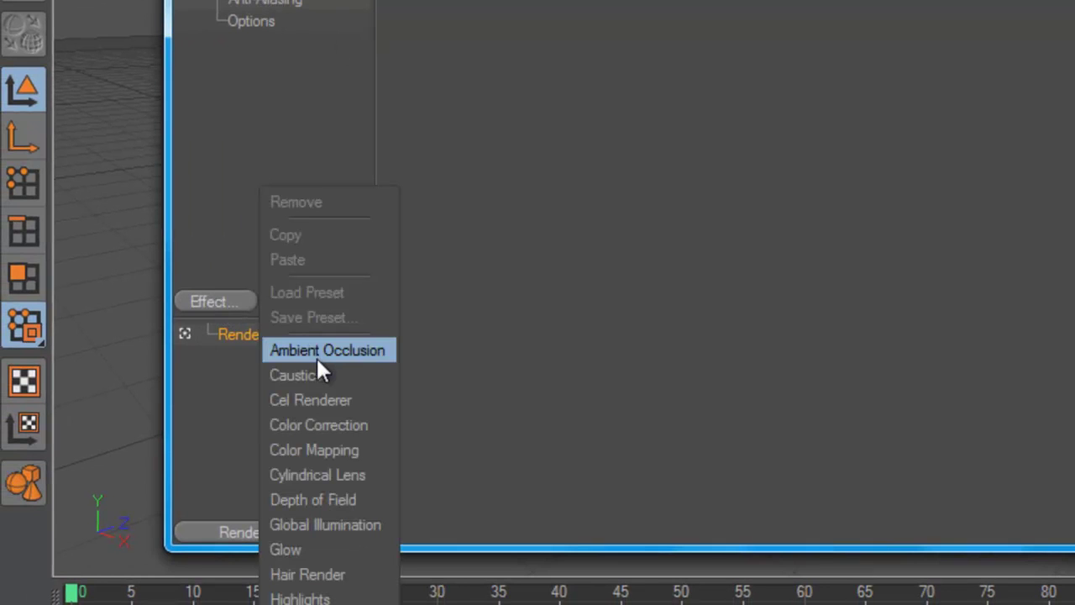
pyautogui.click(328, 351)
pyautogui.click(233, 301)
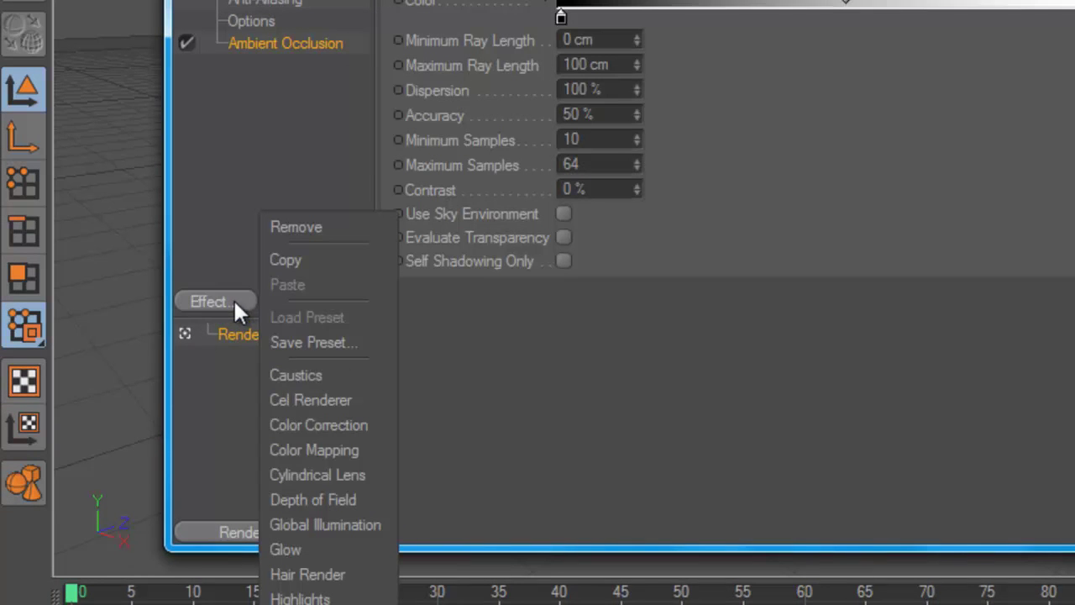
pyautogui.click(338, 525)
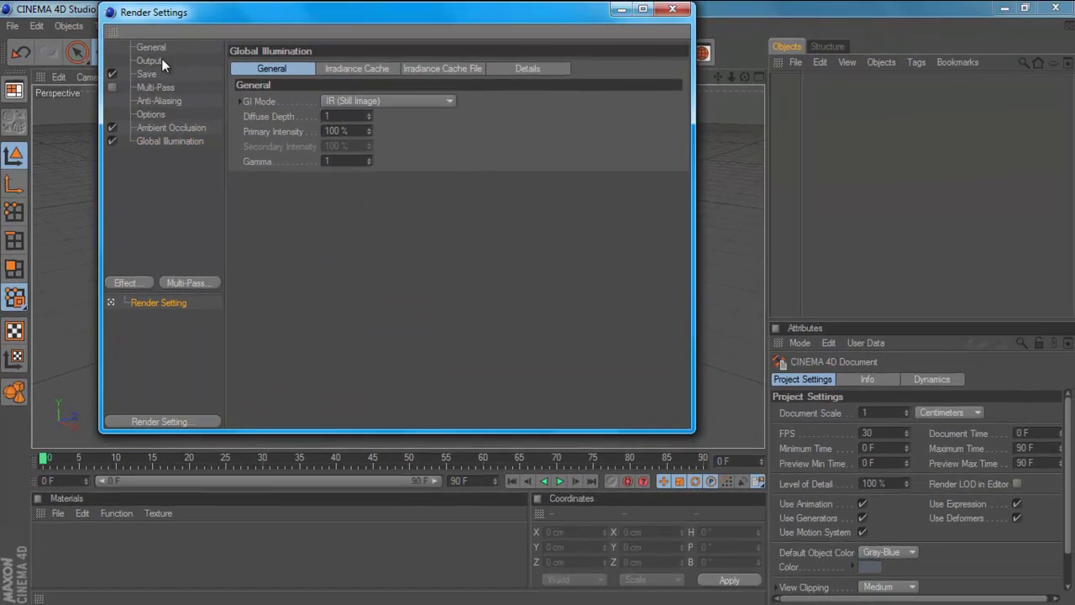
# - Set the render output size to 1920 pixels wide by 1080 pixels high and close the render settings
pyautogui.click(150, 60)
pyautogui.doubleClick(338, 81)
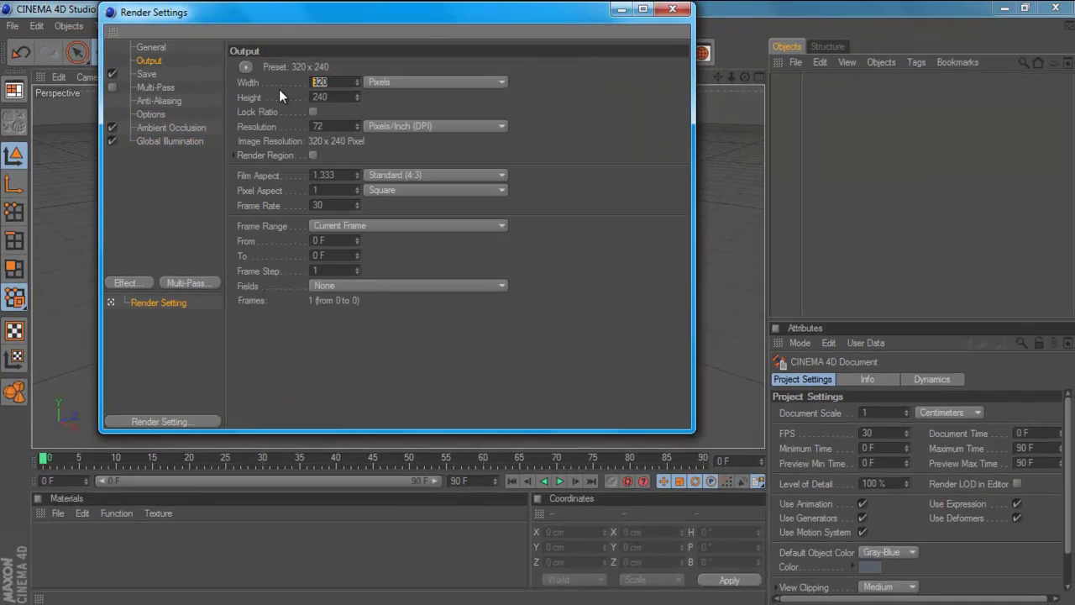
pyautogui.write('1920')
pyautogui.doubleClick(335, 98)
pyautogui.write('1080')
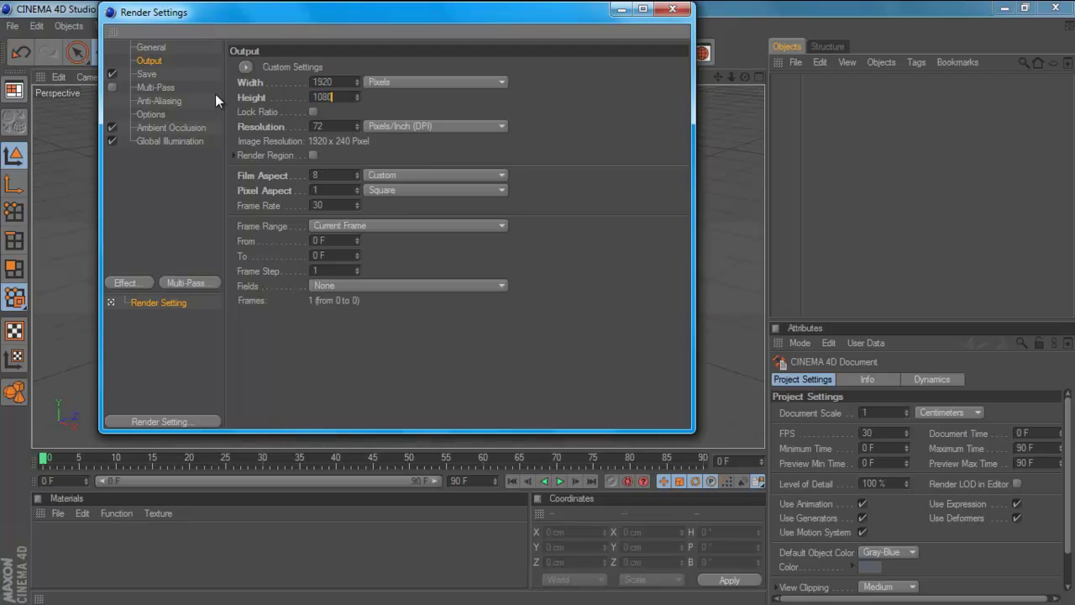
pyautogui.press('Return')
pyautogui.click(672, 9)
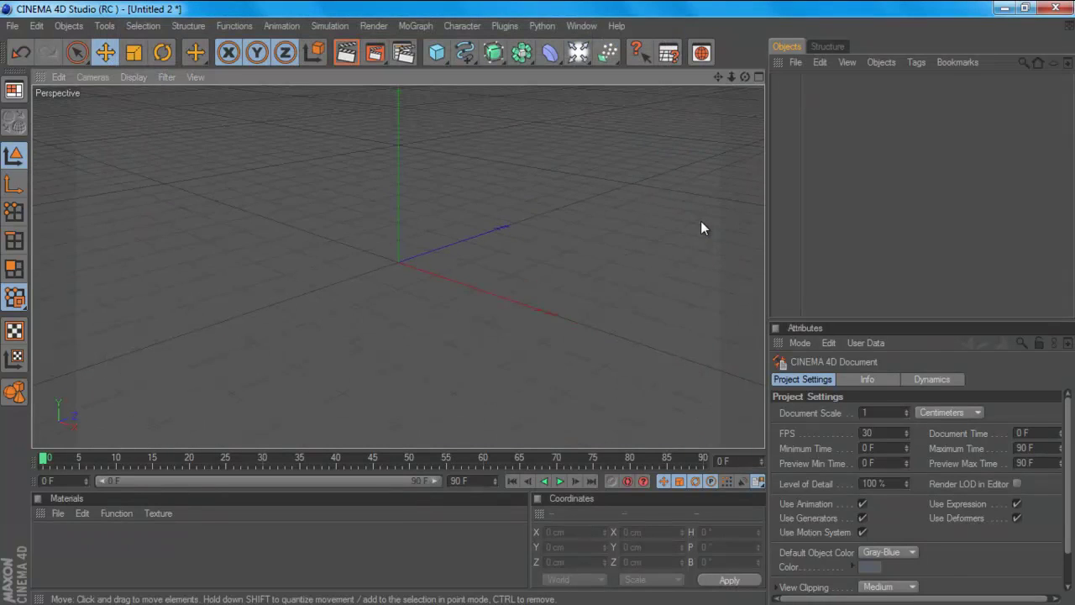
# - Add a Background object and a Floor object to the scene
pyautogui.scroll(-2, 700, 221)
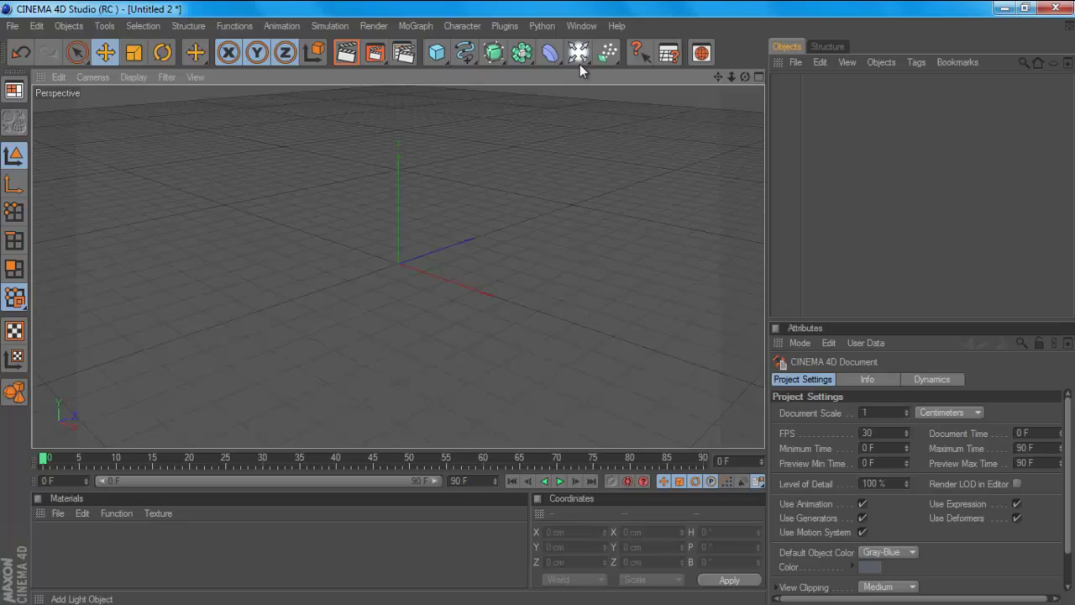
pyautogui.moveTo(579, 54); pyautogui.dragTo(719, 233)
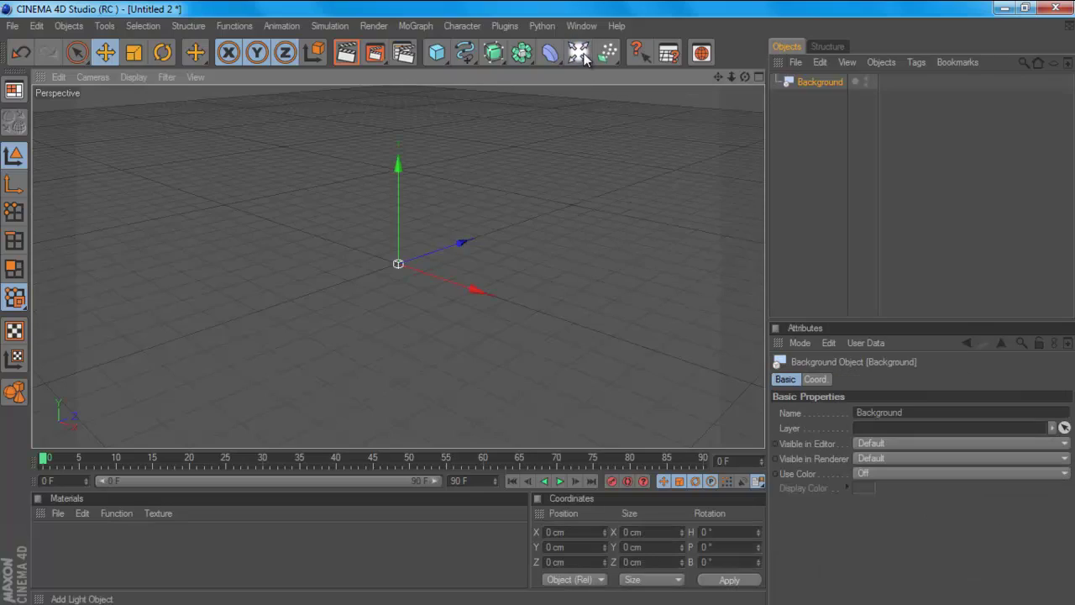
pyautogui.moveTo(578, 52); pyautogui.dragTo(719, 185)
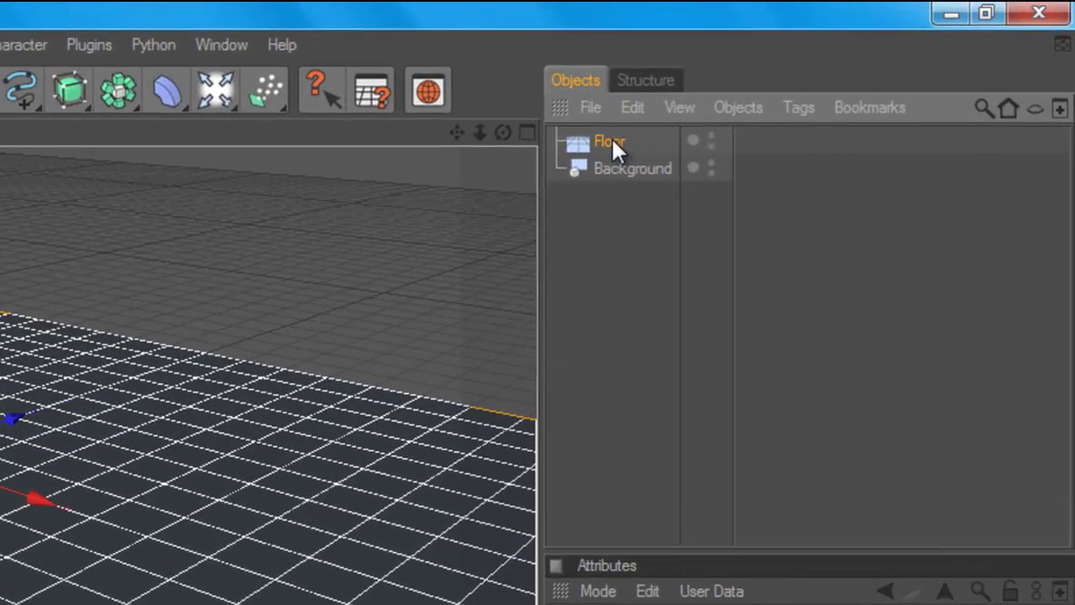
# - Add a Compositing tag to the floor, turning off Self Shadowing and turning on Compositing Background
pyautogui.rightClick(809, 82)
pyautogui.moveTo(664, 160)
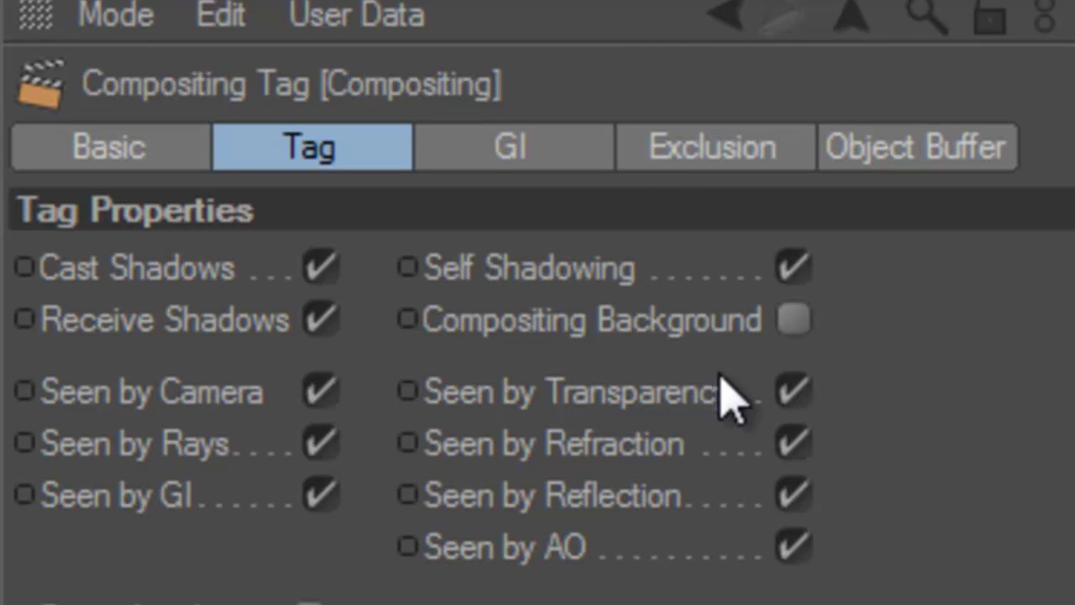
pyautogui.click(792, 271)
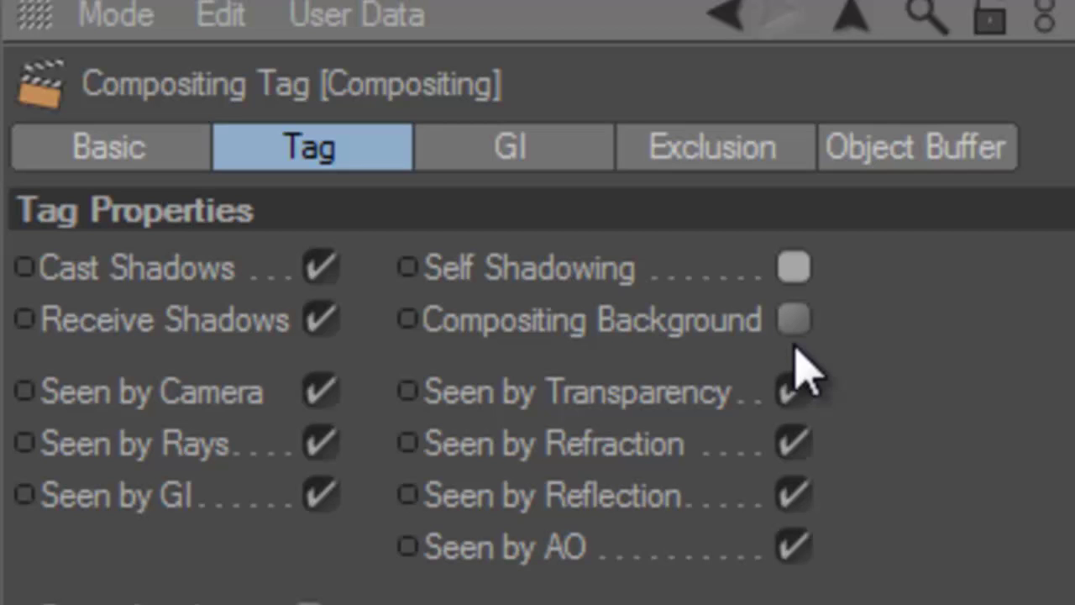
pyautogui.click(793, 320)
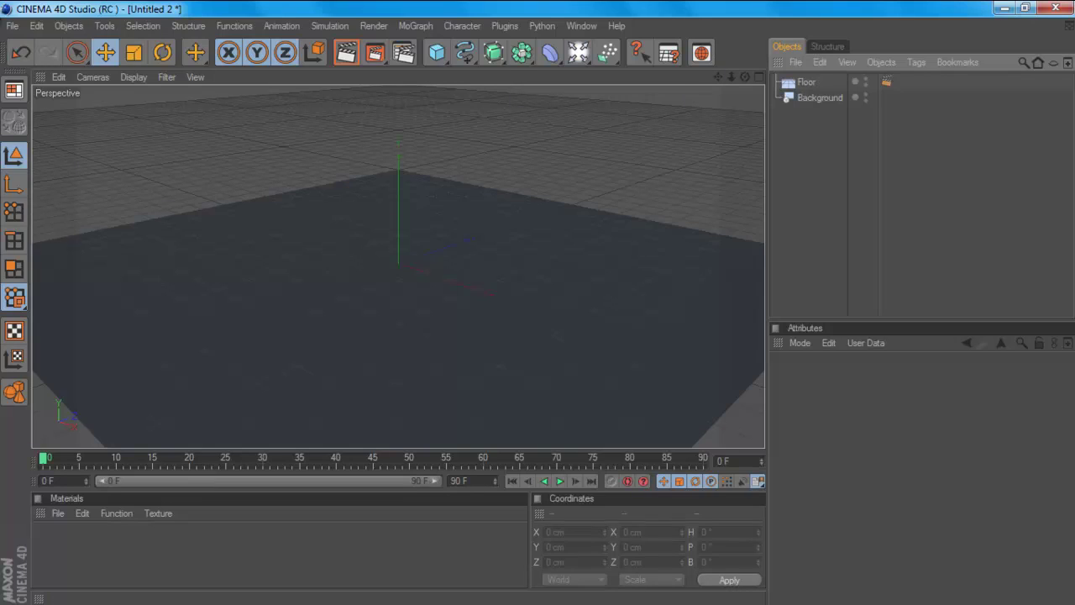
# - Copy the RPG object from rpg.c4d, close that file, and paste the object into the floor and background scene
pyautogui.click(12, 26)
pyautogui.moveTo(94, 245)
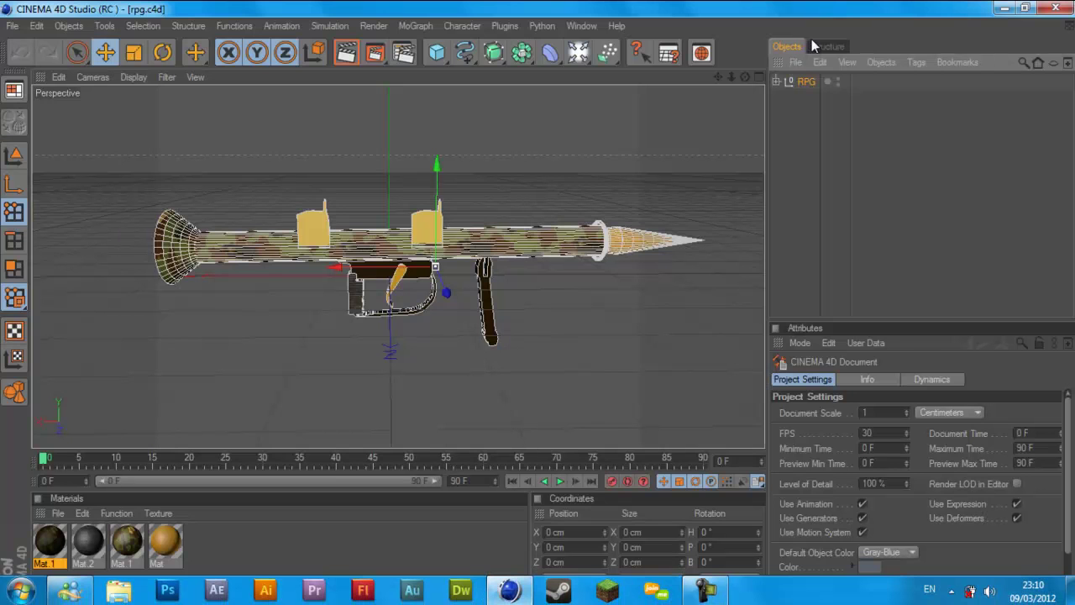
pyautogui.click(808, 84)
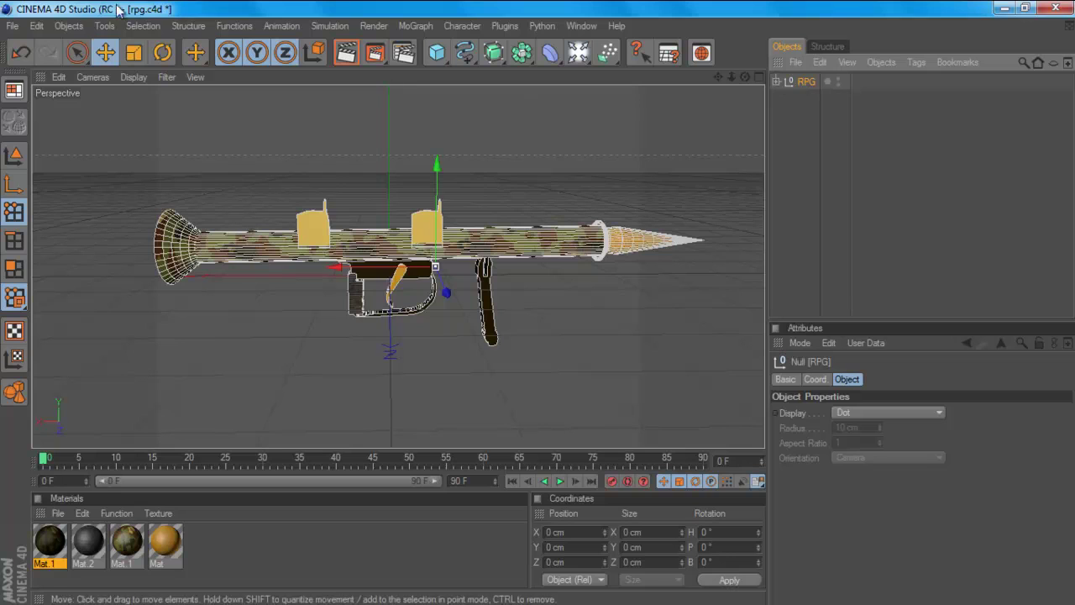
pyautogui.click(12, 26)
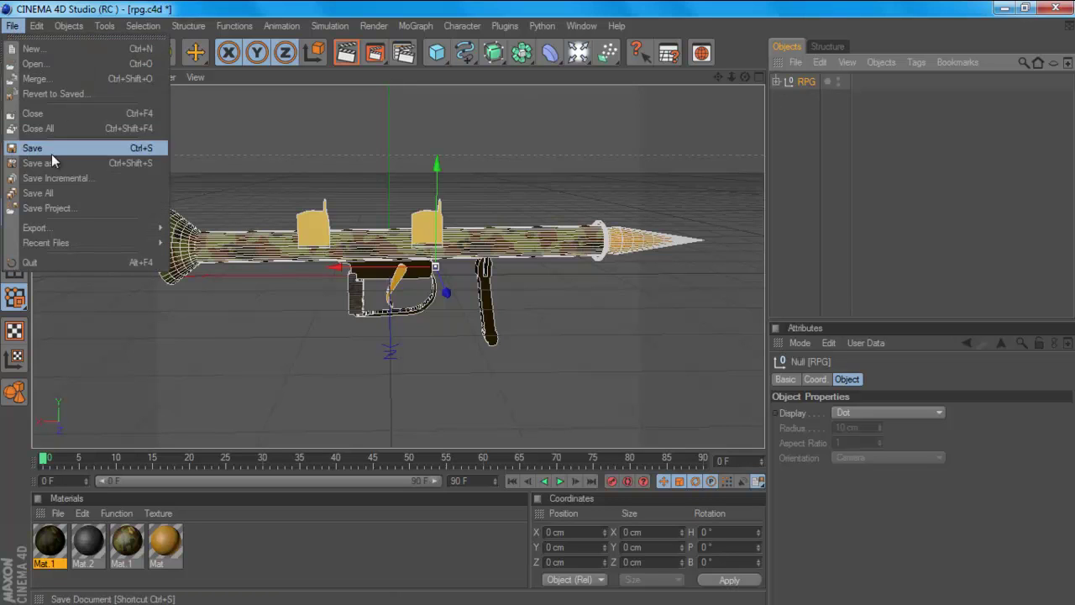
pyautogui.click(36, 112)
pyautogui.click(557, 371)
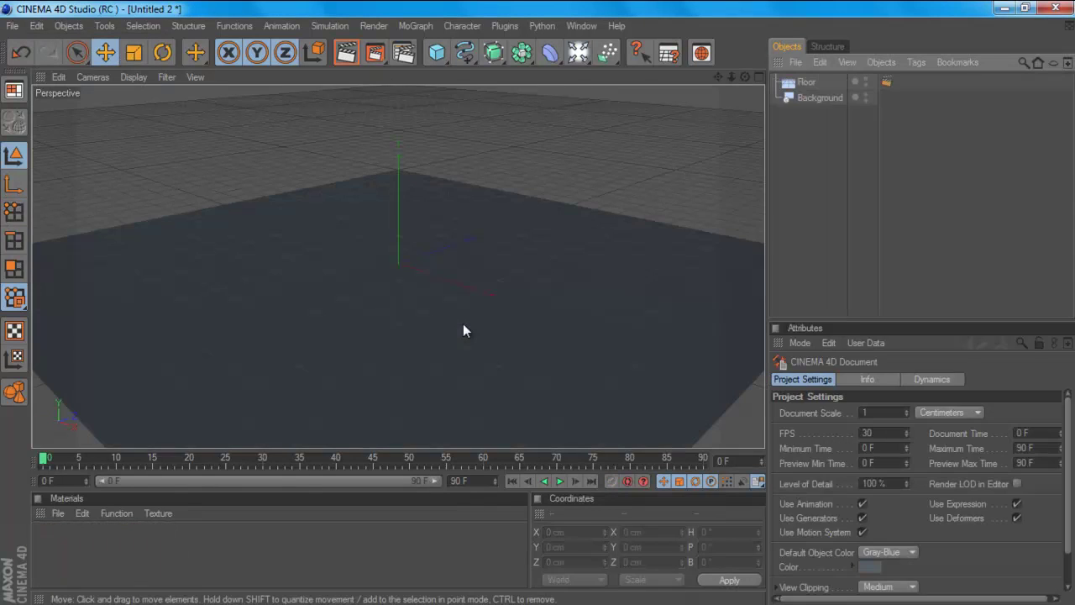
pyautogui.hotkey('ctrl', 'v')
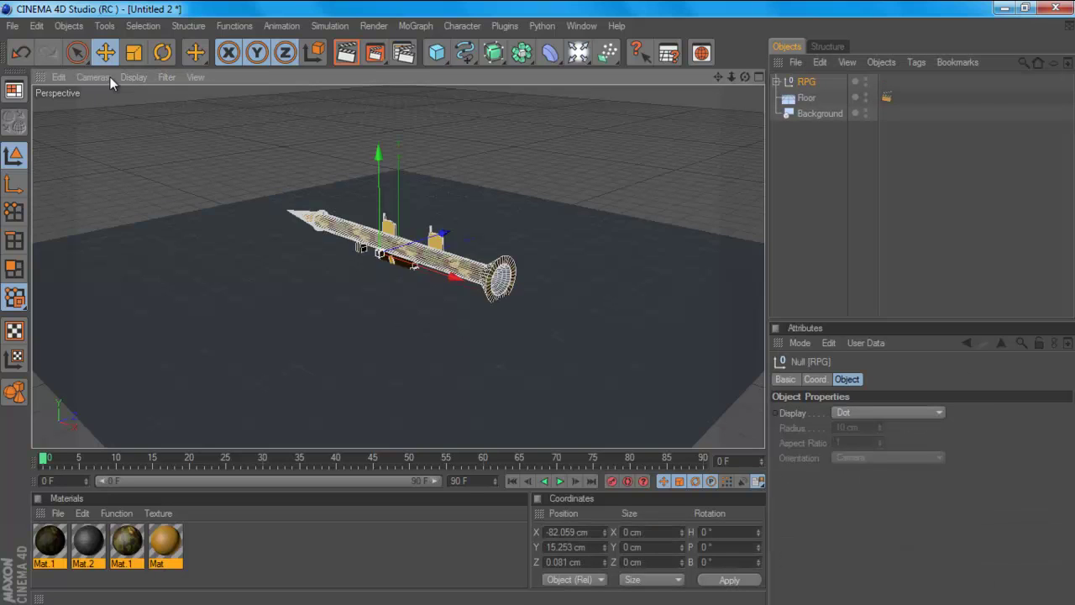
# - Position the RPG above the floor at about X 220, Y 144, Z -280 cm with a heading of about -163°
pyautogui.moveTo(377, 199); pyautogui.dragTo(377, 155)
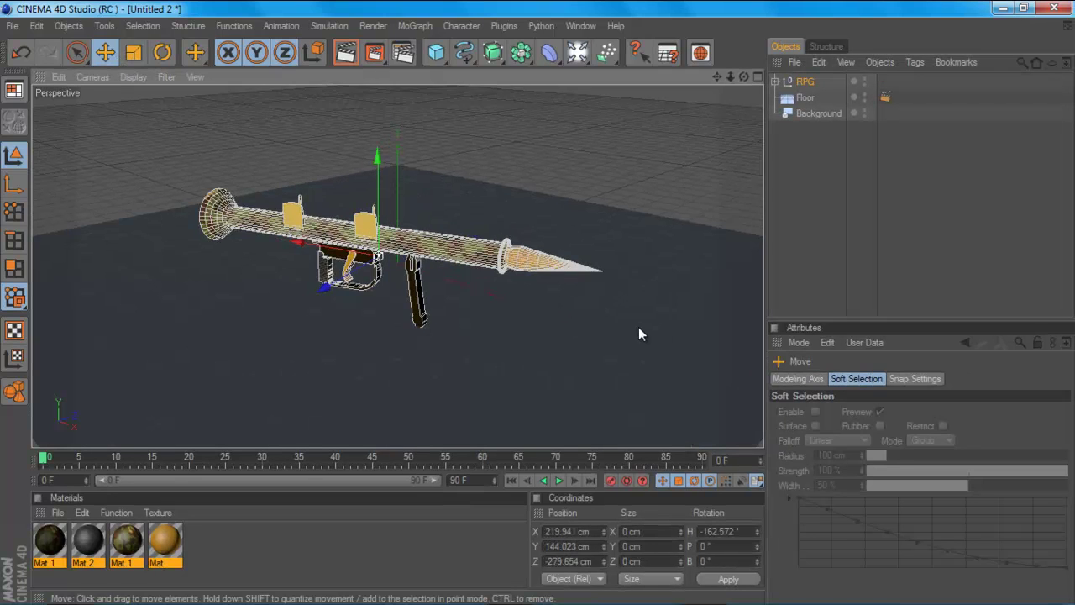
pyautogui.scroll(3, 638, 327)
pyautogui.click(729, 155)
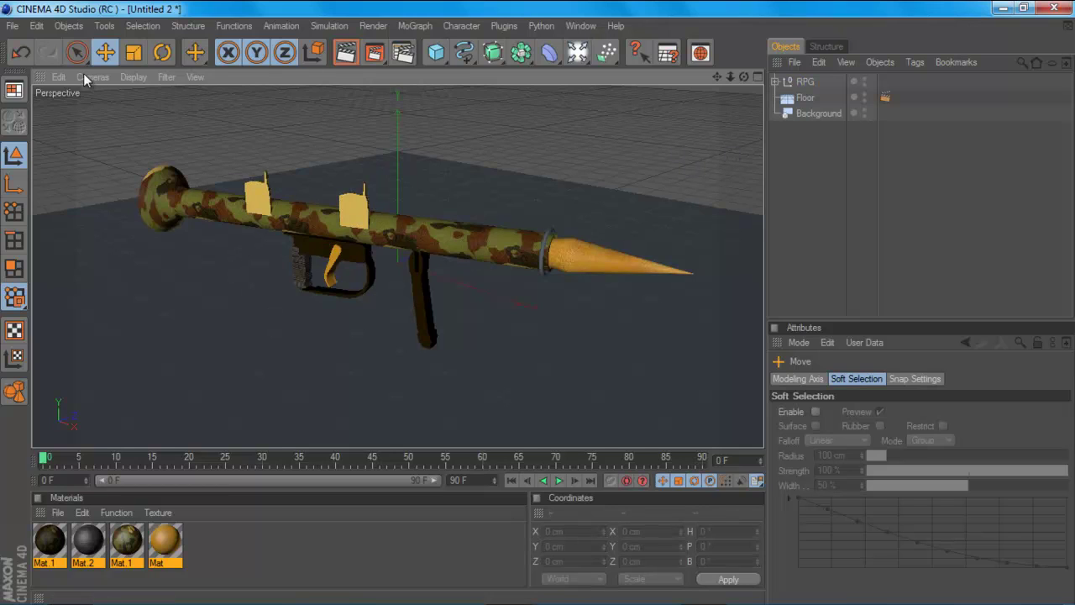
# - Add a camera, link the view to it, and frame the whole RPG in its shot
pyautogui.click(166, 76)
pyautogui.moveTo(576, 55); pyautogui.dragTo(628, 156)
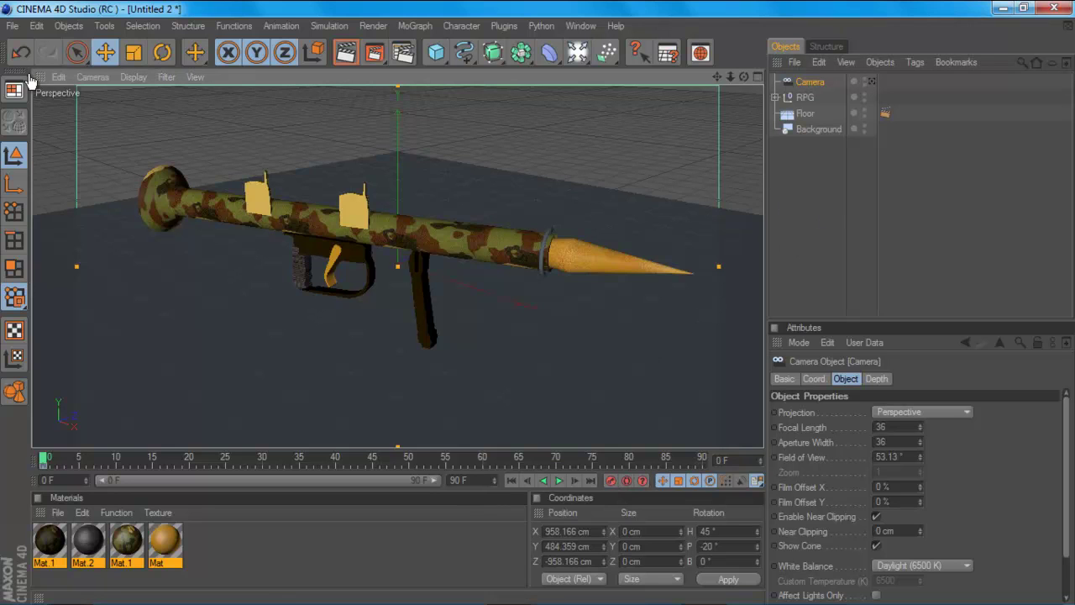
pyautogui.click(91, 77)
pyautogui.click(127, 116)
pyautogui.scroll(-6, 480, 186)
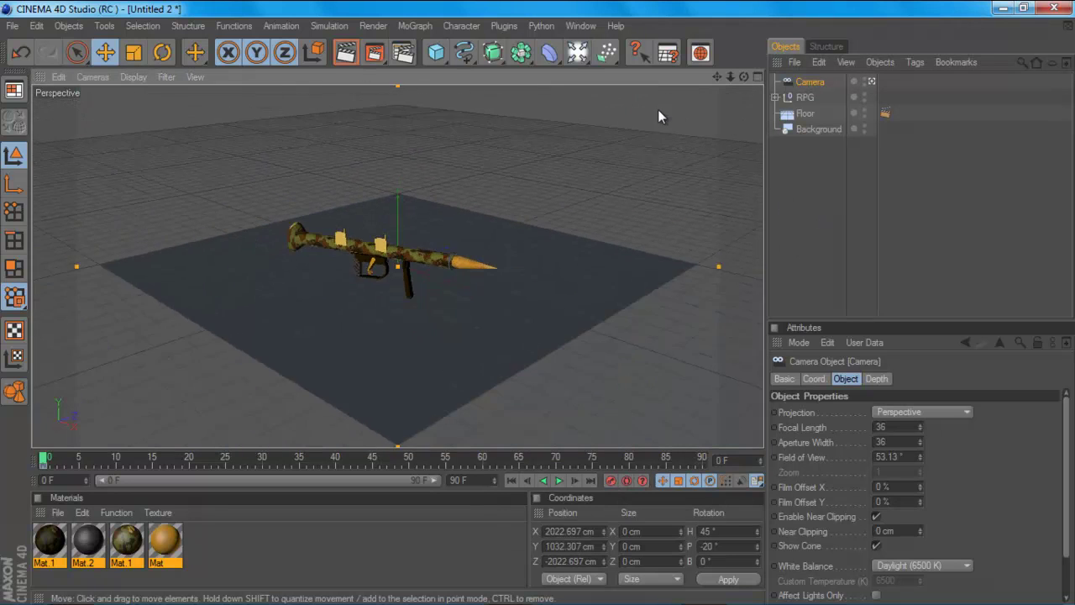
pyautogui.scroll(5, 555, 185)
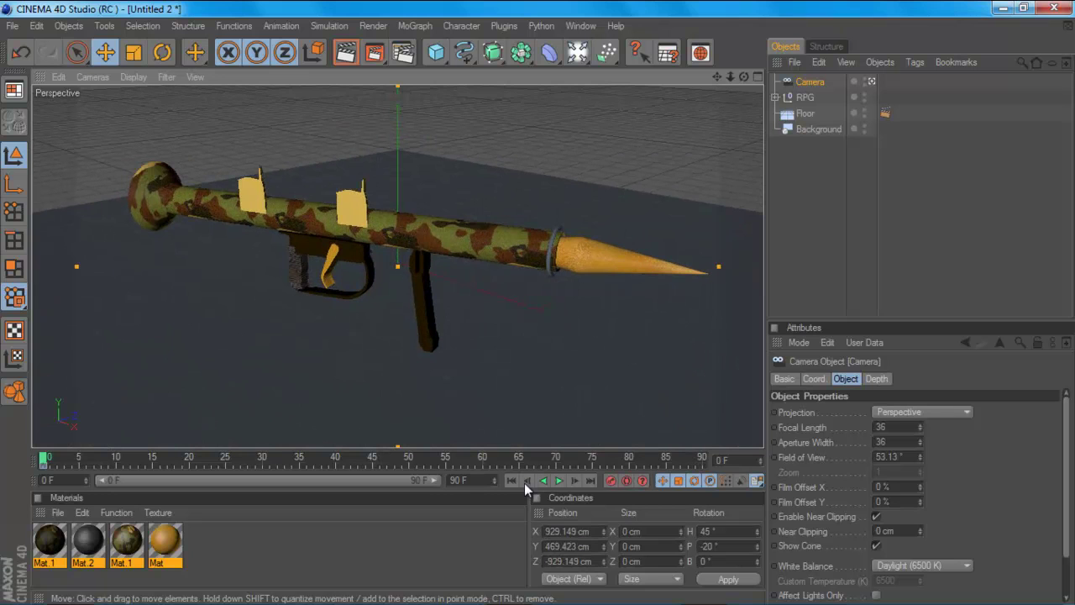
# - Switch the viewport back to the editor camera to see the RPG and the scene camera from outside
pyautogui.click(101, 78)
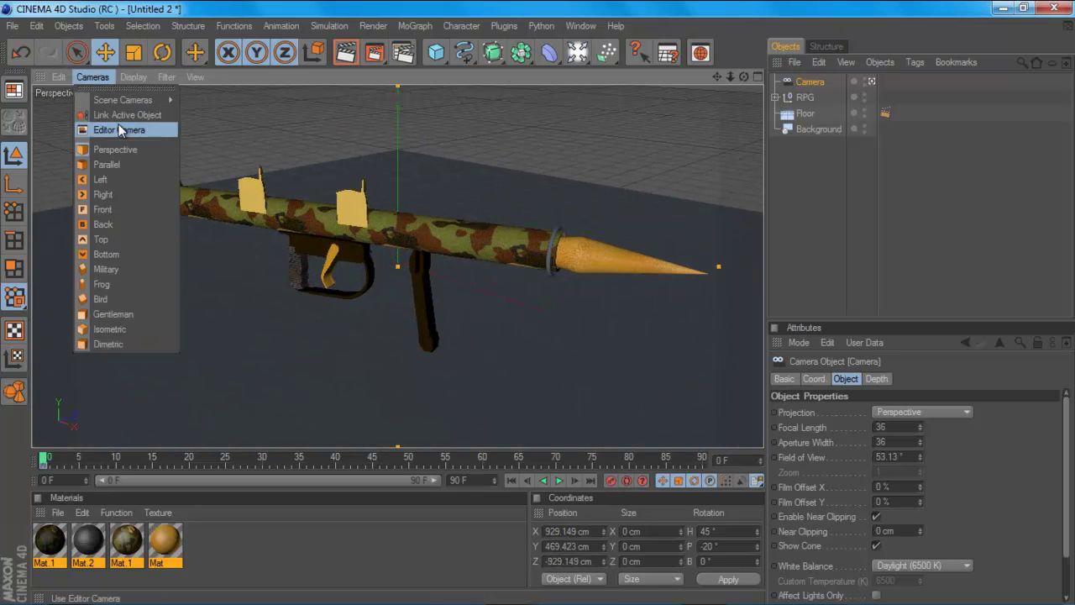
pyautogui.click(119, 130)
pyautogui.scroll(-5, 472, 107)
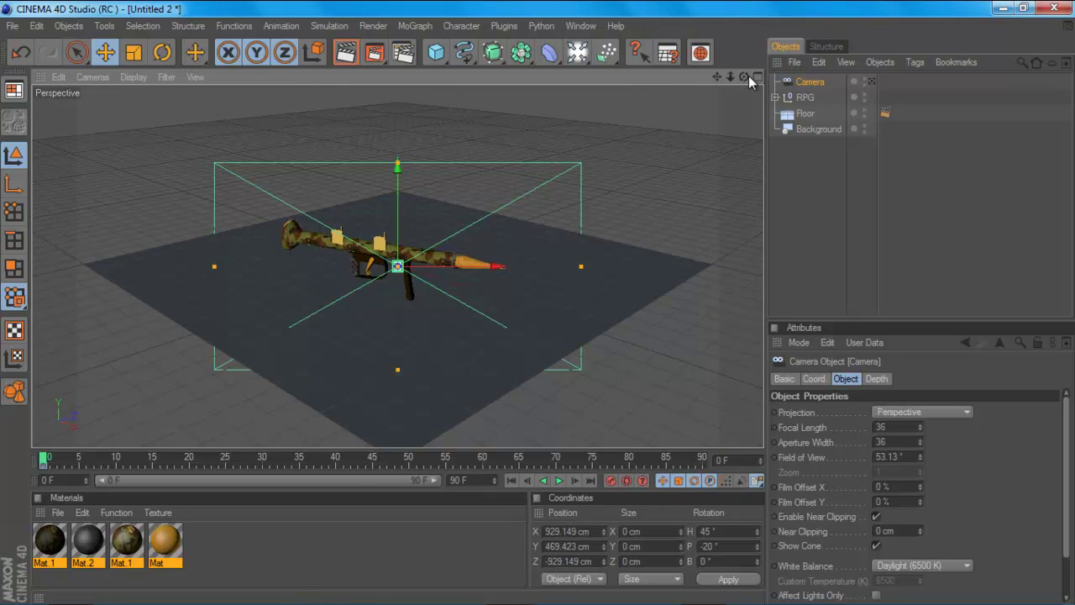
pyautogui.moveTo(745, 76); pyautogui.dragTo(537, 304)
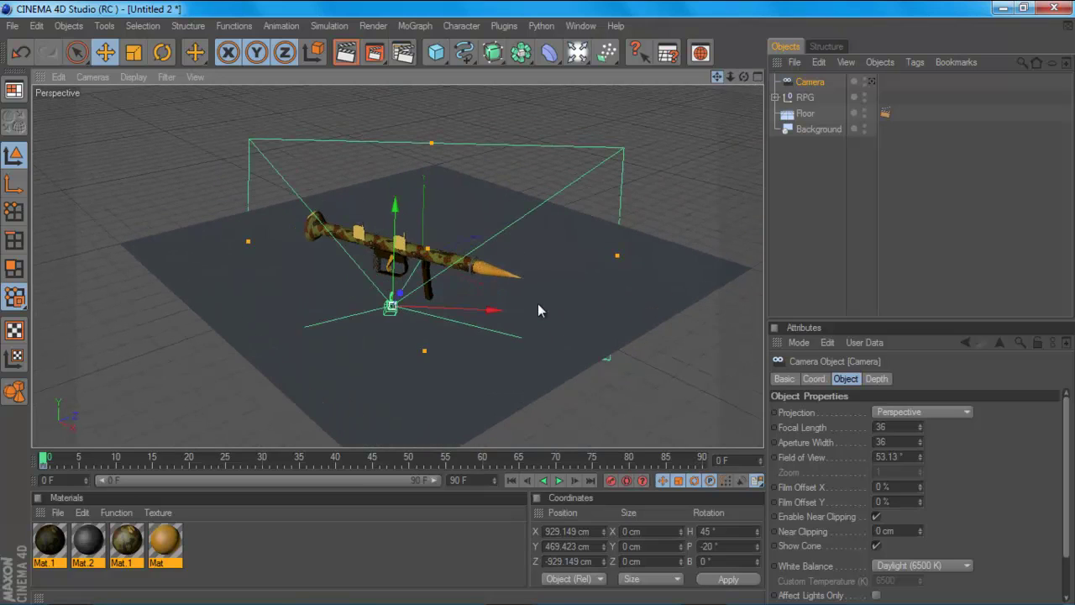
pyautogui.click(702, 167)
# - Add a plane to the scene and scale it uniformly to about 735 cm per side
pyautogui.moveTo(435, 52); pyautogui.dragTo(527, 95)
pyautogui.click(548, 96)
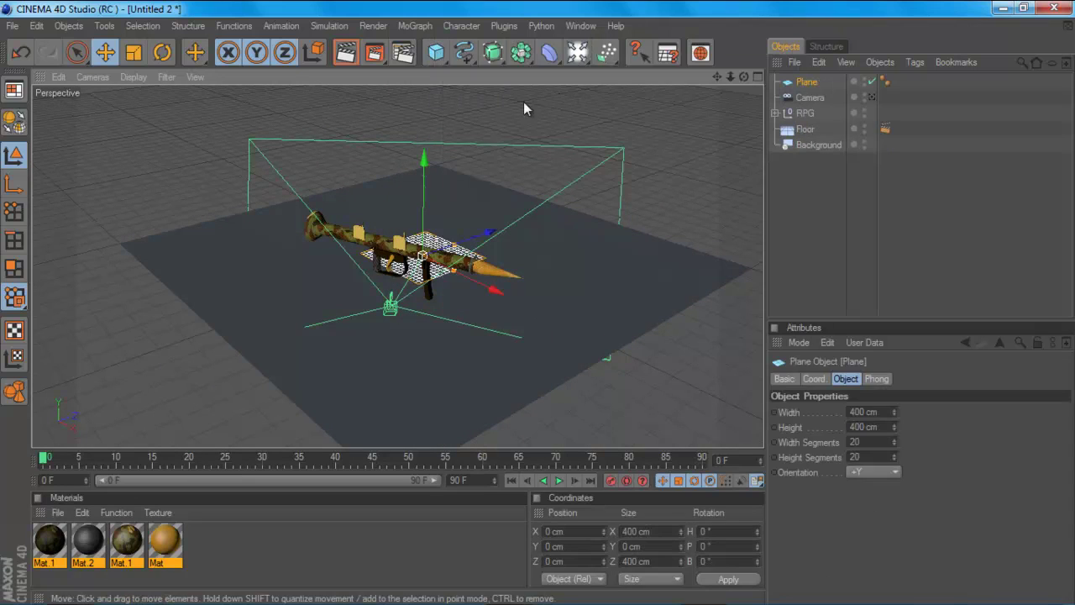
pyautogui.click(133, 52)
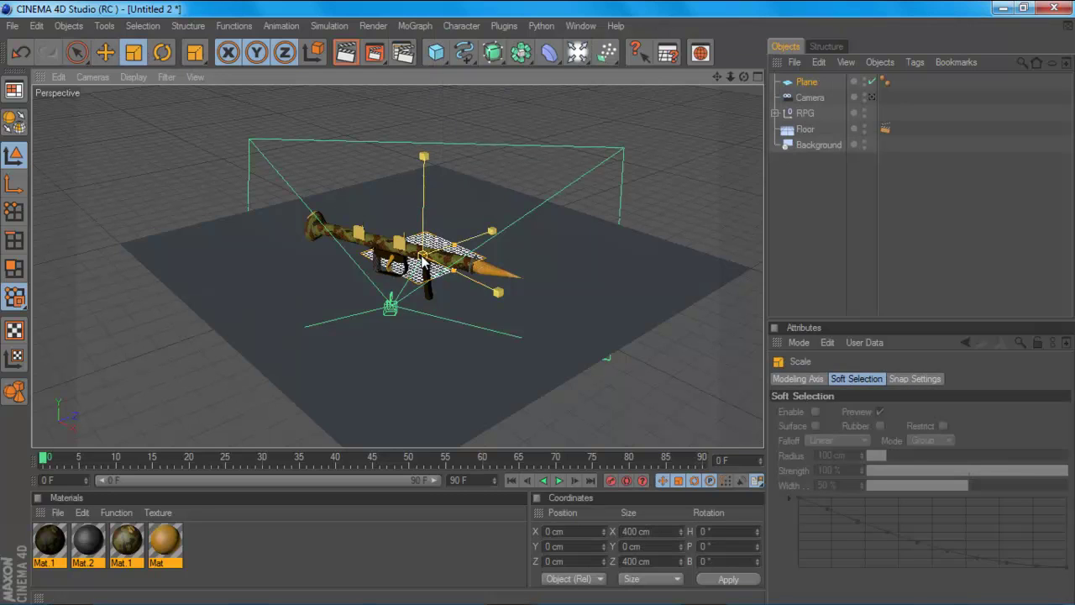
pyautogui.moveTo(425, 256); pyautogui.dragTo(661, 258)
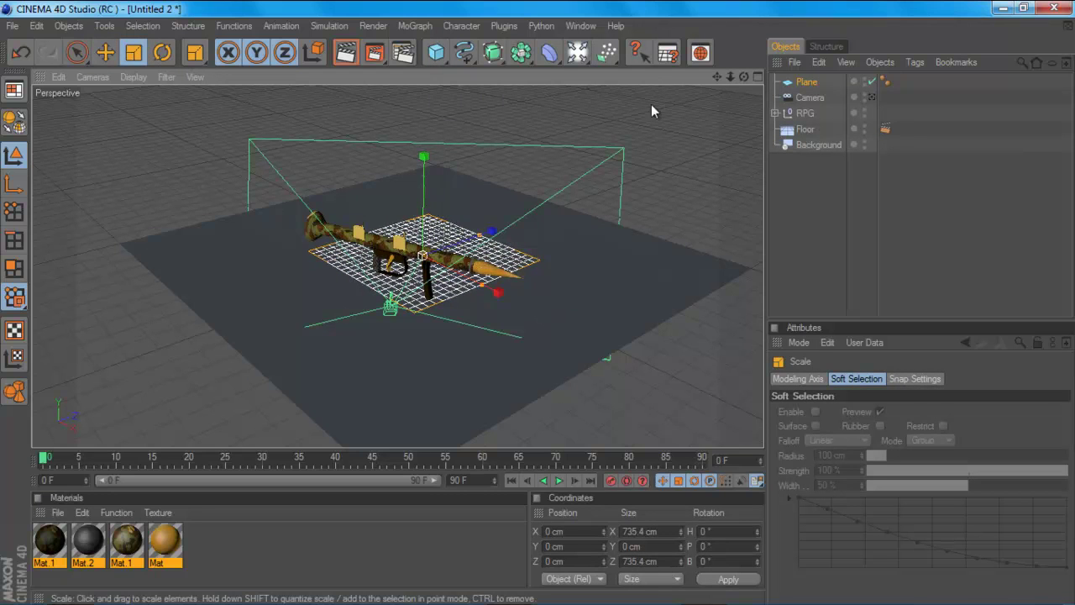
# - Stretch the plane to about 926 cm along Z and centre it under the RPG at about X 271, Z -278 cm
pyautogui.moveTo(744, 77); pyautogui.dragTo(539, 305)
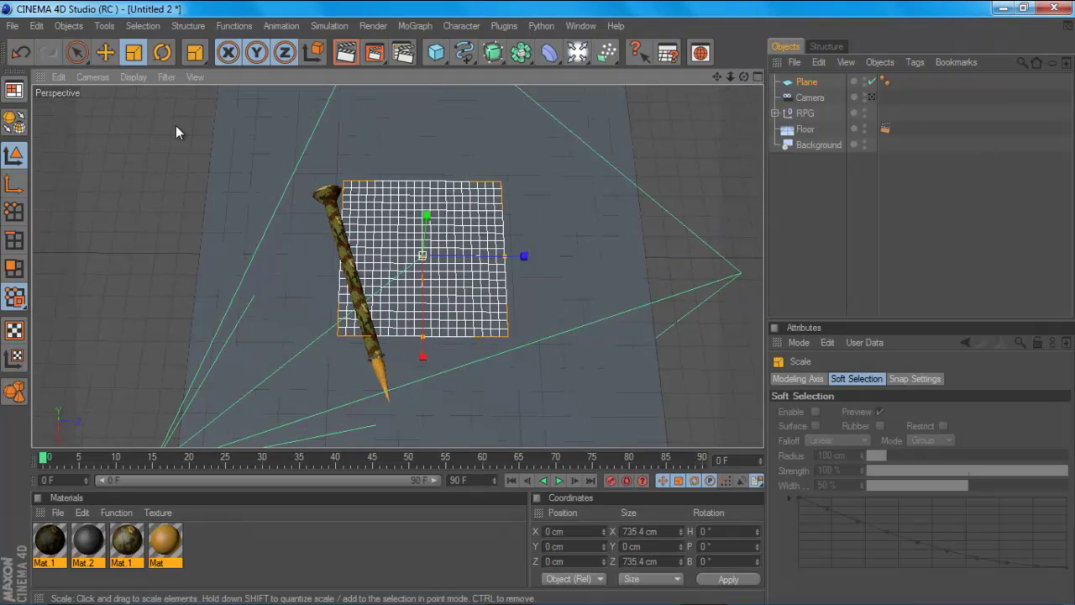
pyautogui.click(106, 52)
pyautogui.moveTo(505, 256); pyautogui.dragTo(497, 256)
pyautogui.moveTo(534, 305)
pyautogui.mouseDown()
pyautogui.moveTo(555, 304)
pyautogui.moveTo(529, 304)
pyautogui.mouseUp()
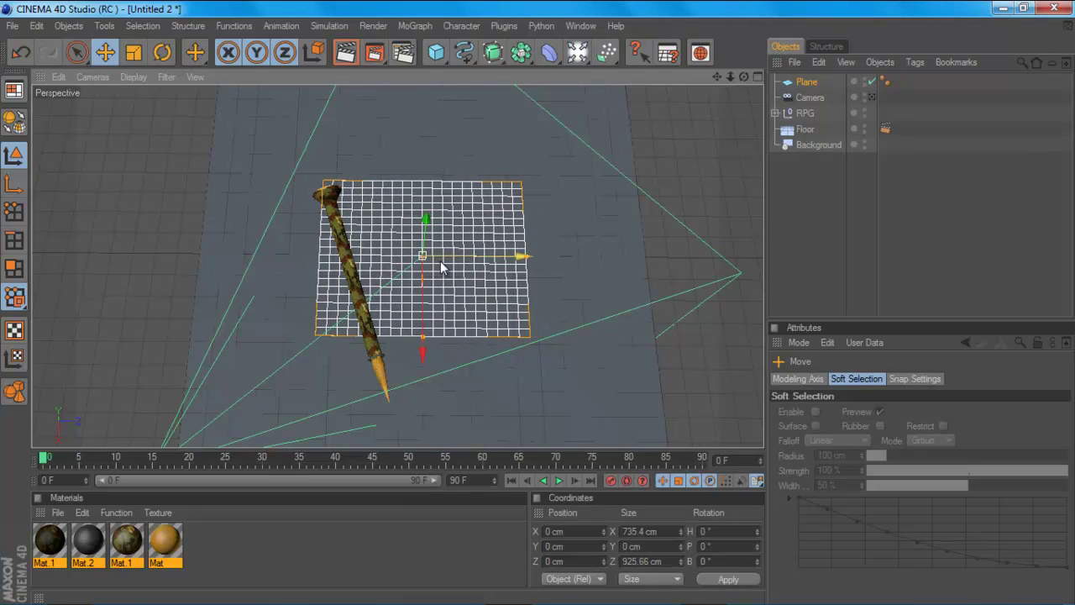
pyautogui.moveTo(485, 263); pyautogui.dragTo(422, 261)
pyautogui.moveTo(359, 351); pyautogui.dragTo(356, 424)
pyautogui.moveTo(739, 76); pyautogui.dragTo(537, 252)
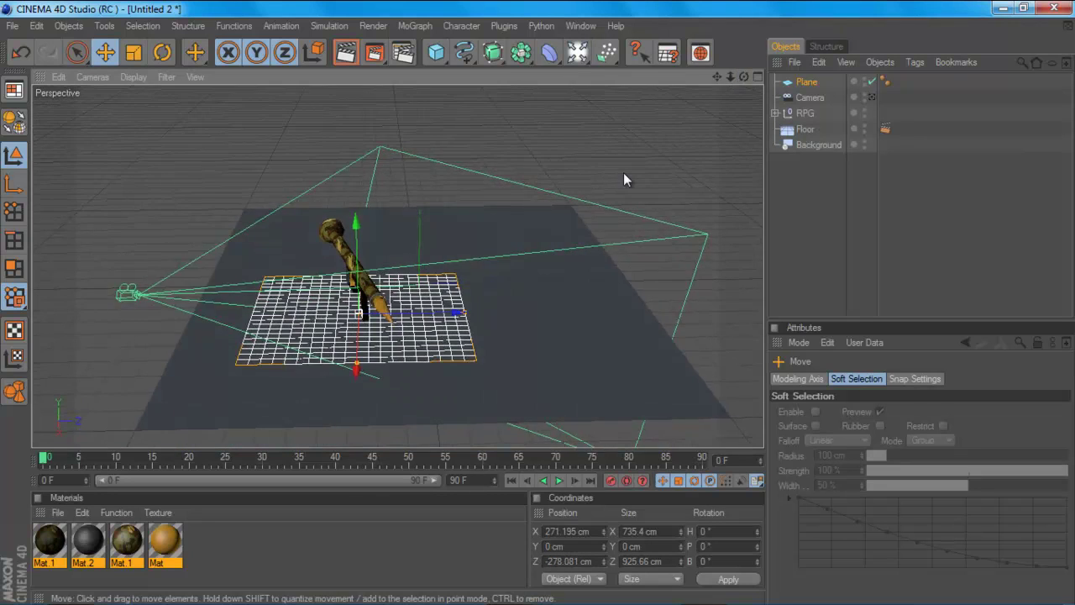
# - Raise the plane high above the RPG to about Y 932 cm and deselect it
pyautogui.scroll(-4, 537, 197)
pyautogui.moveTo(368, 210); pyautogui.dragTo(368, 142)
pyautogui.moveTo(539, 284); pyautogui.dragTo(538, 304)
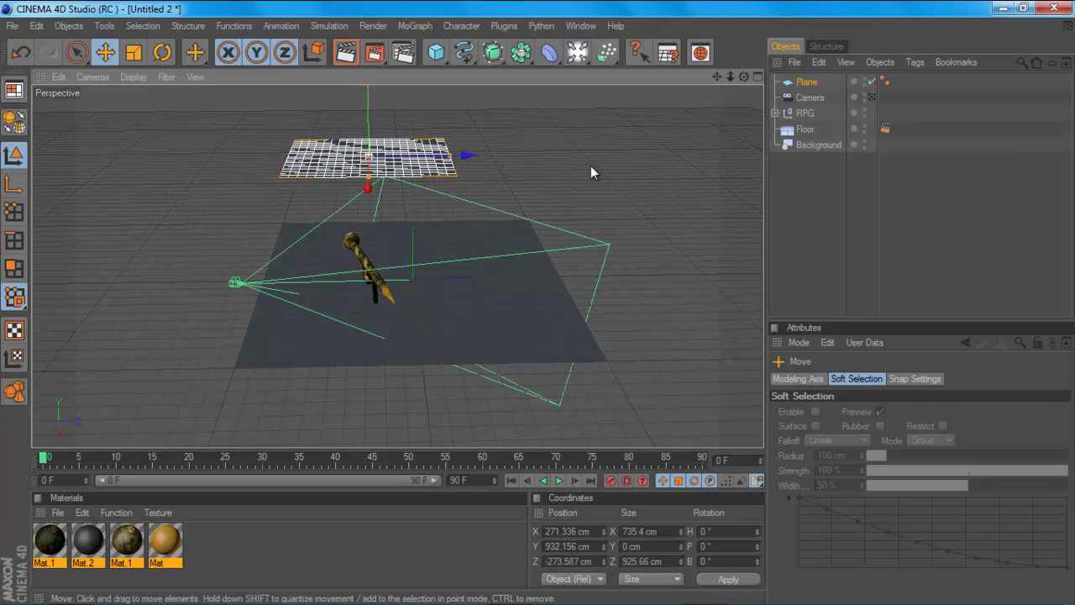
pyautogui.click(827, 193)
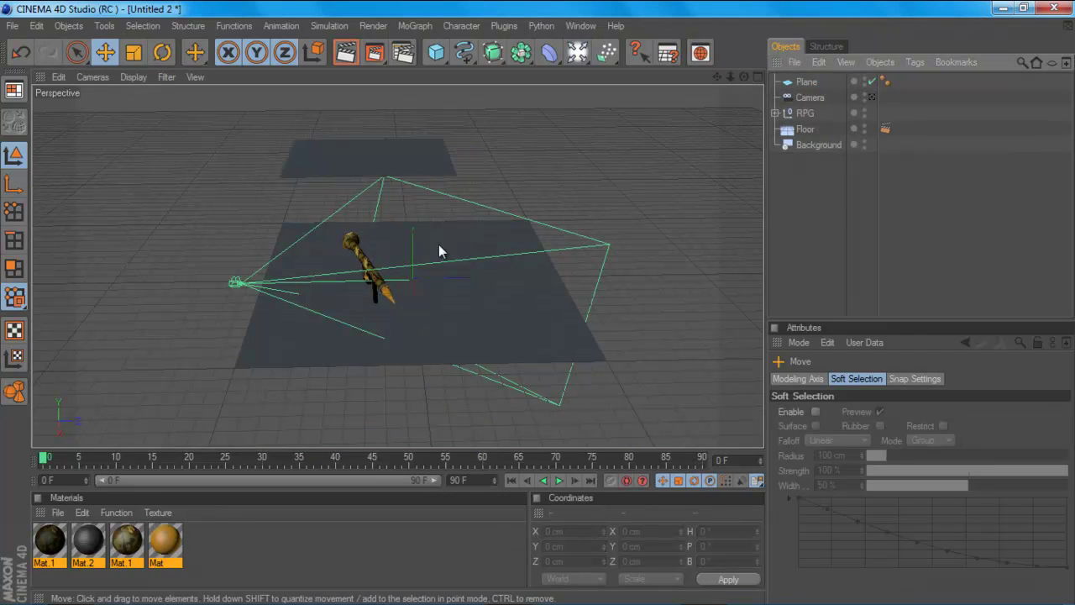
# - Create a new material with Luminance enabled at 200% brightness and apply it to the overhead plane
pyautogui.click(58, 512)
pyautogui.click(89, 329)
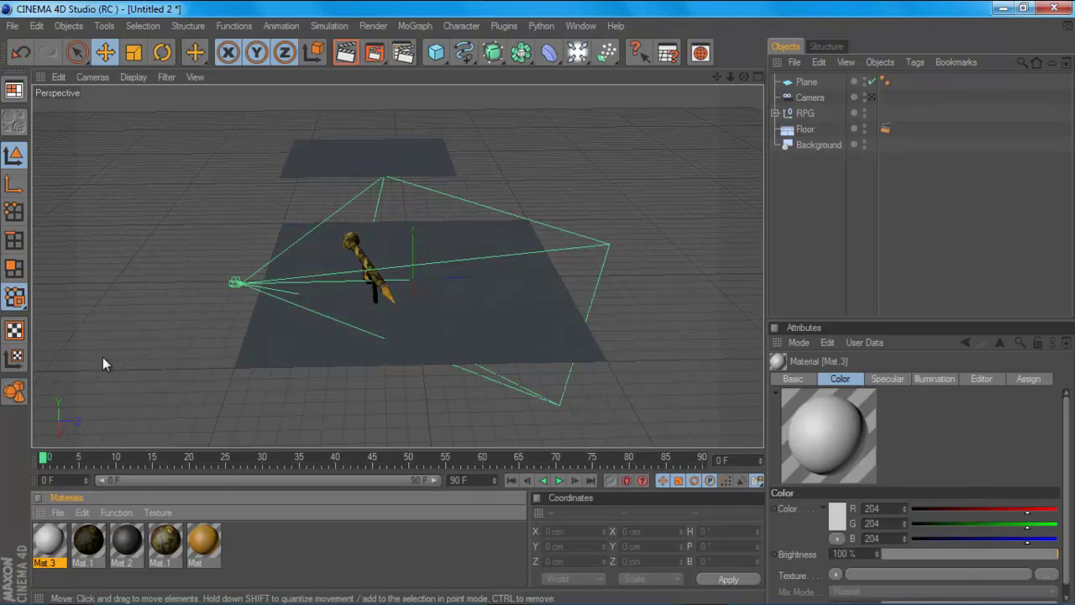
pyautogui.doubleClick(49, 542)
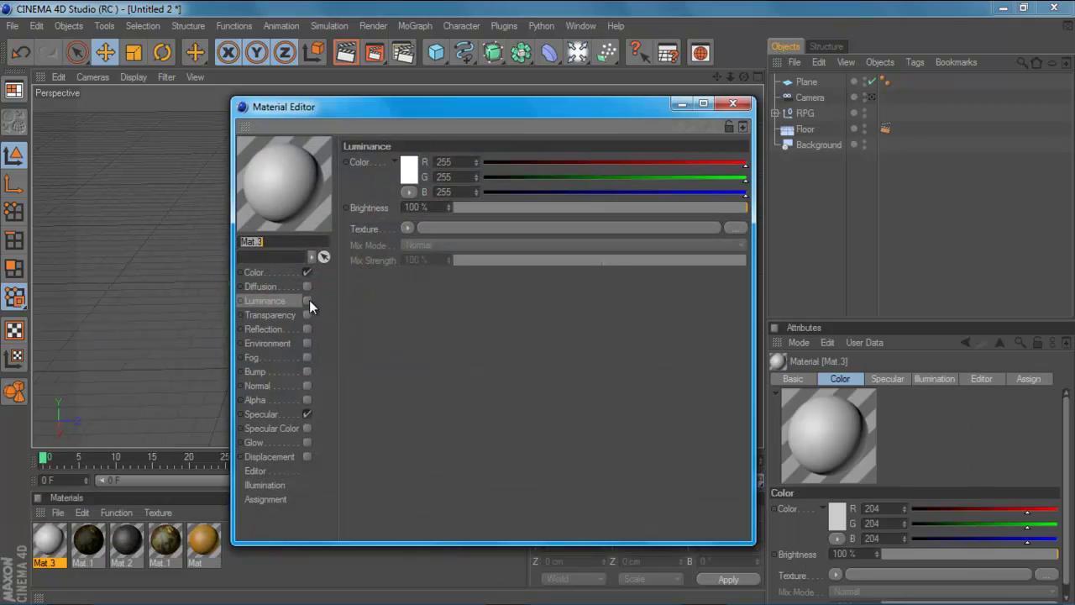
pyautogui.click(307, 300)
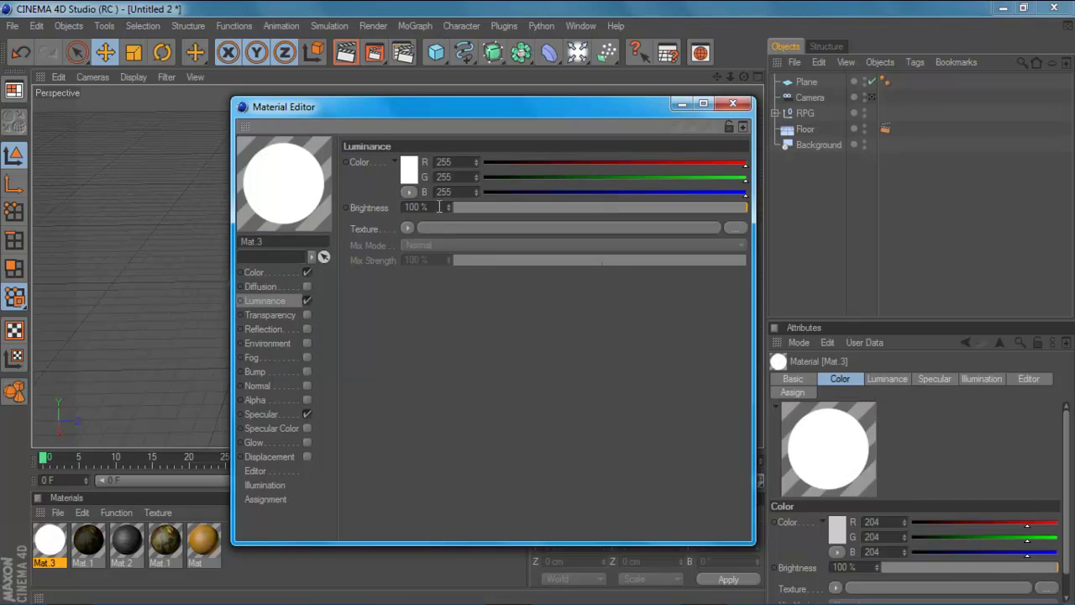
pyautogui.moveTo(440, 208); pyautogui.dragTo(355, 208)
pyautogui.write('200')
pyautogui.press('Return')
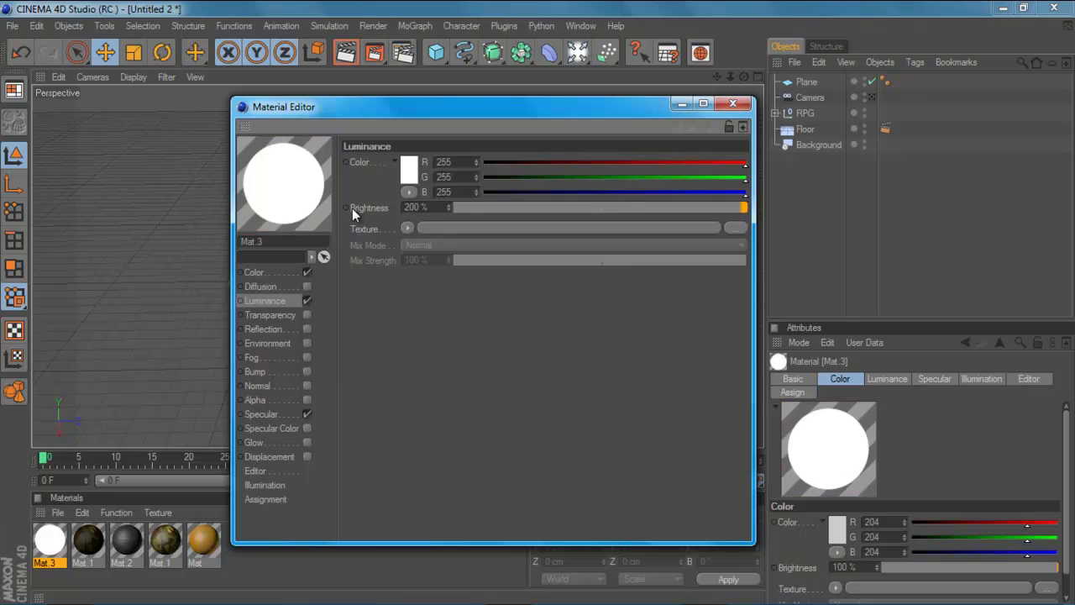
pyautogui.click(732, 103)
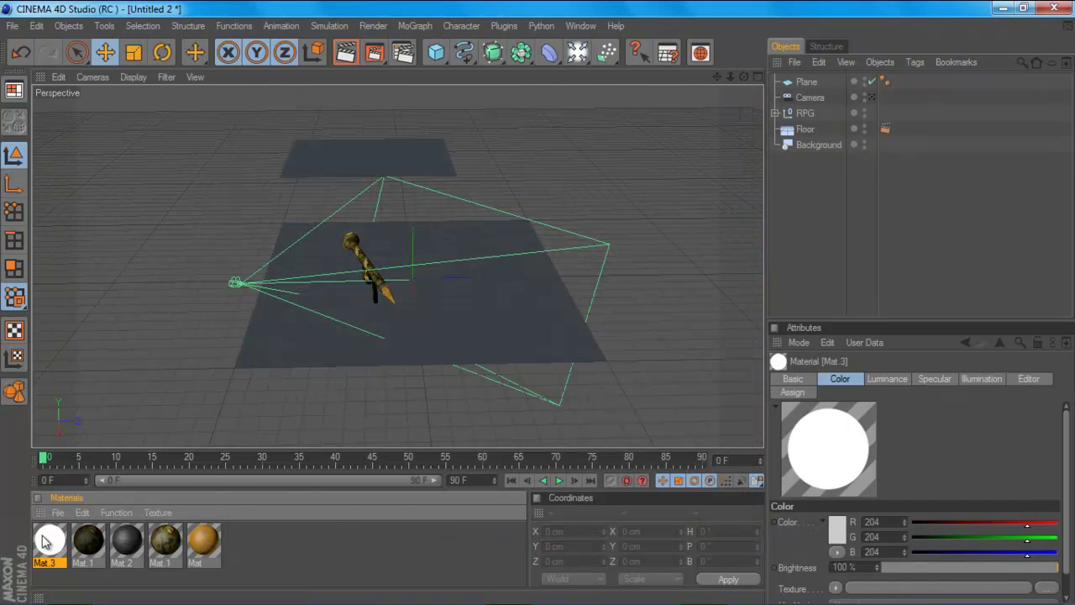
pyautogui.moveTo(48, 541); pyautogui.dragTo(336, 181)
pyautogui.scroll(5, 743, 102)
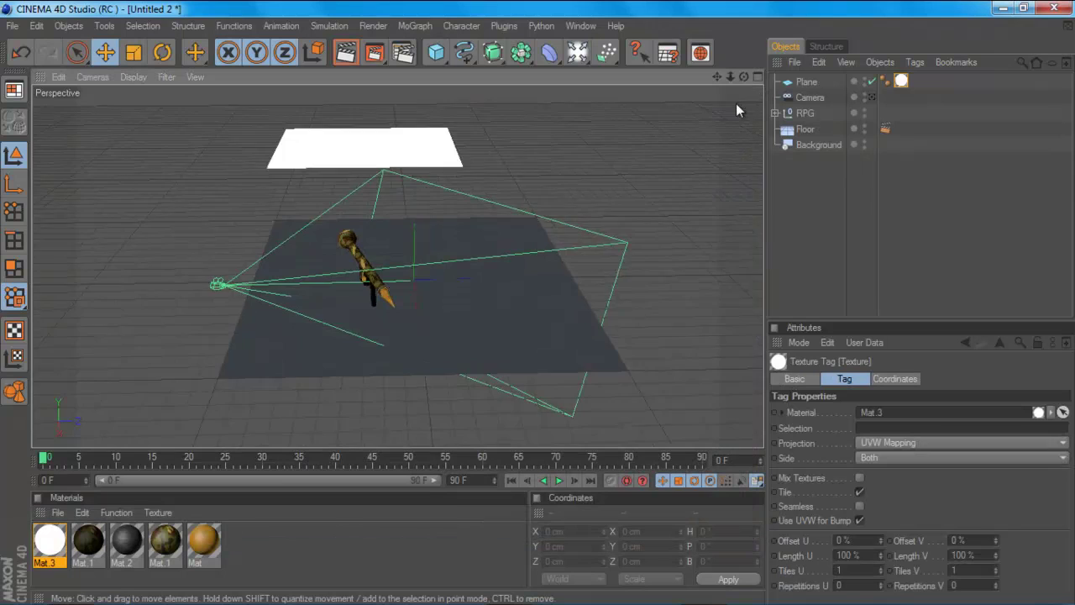
# - View the RPG through the scene camera and render a preview of the overhead lighting
pyautogui.click(92, 76)
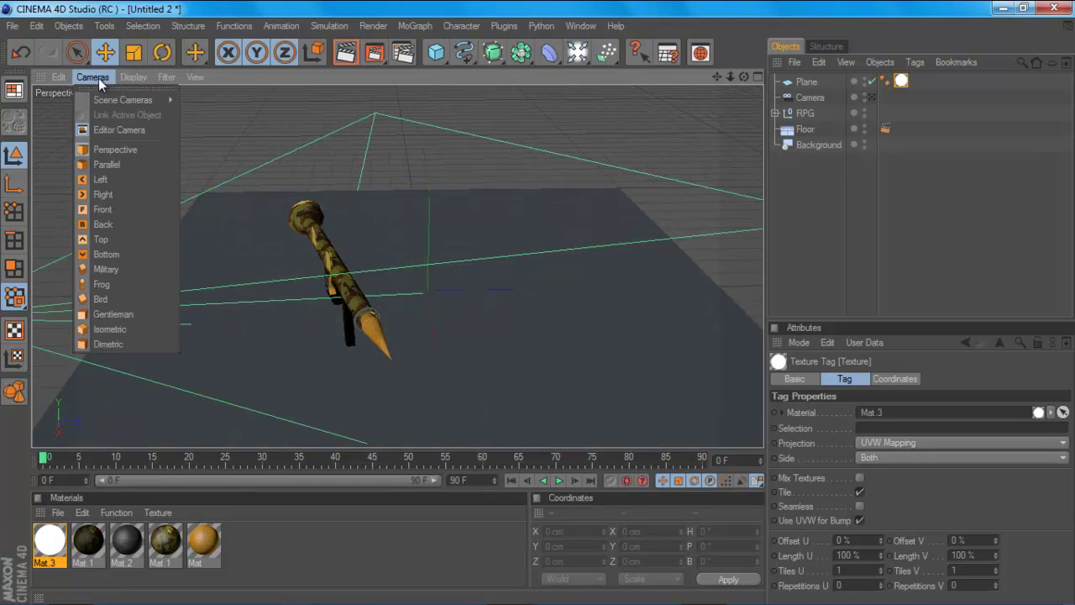
pyautogui.moveTo(107, 95)
pyautogui.click(200, 99)
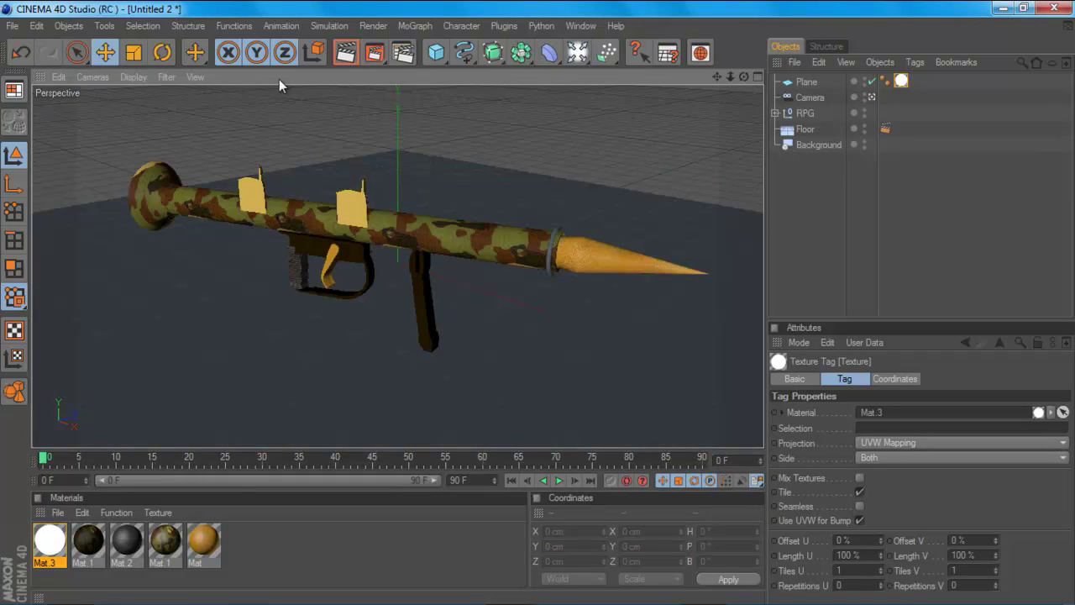
pyautogui.click(347, 52)
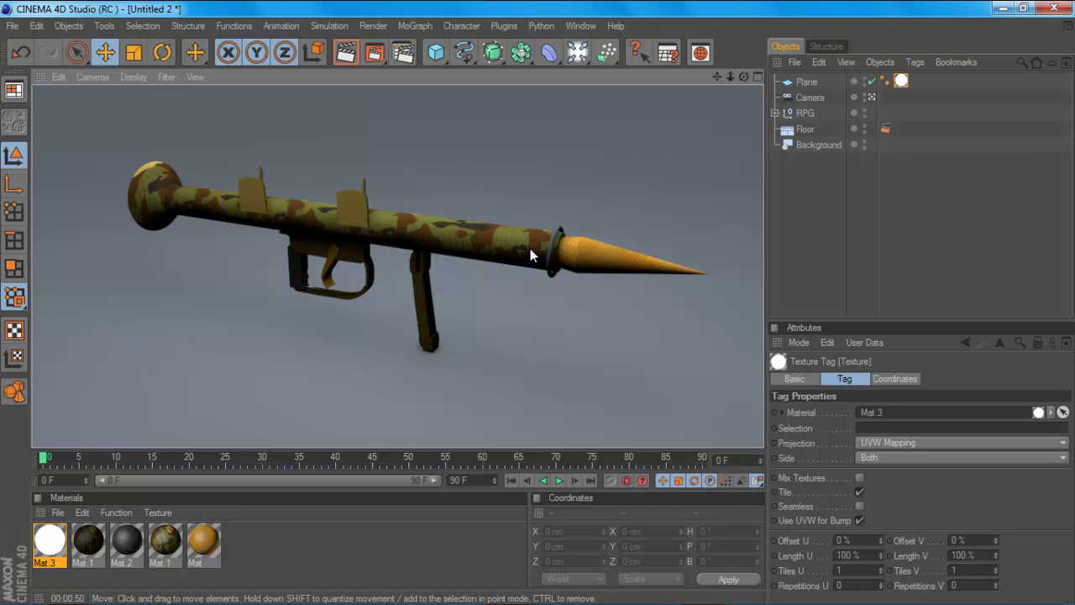
pyautogui.click(679, 314)
pyautogui.click(820, 202)
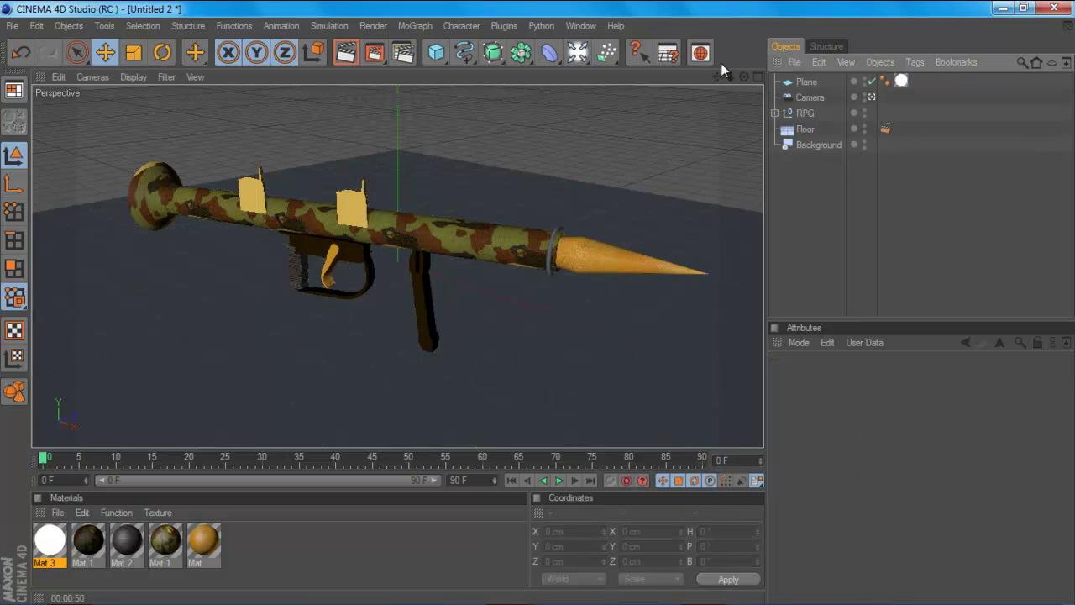
# - Switch the viewport back to the editor camera and add a second plane to the scene
pyautogui.click(92, 77)
pyautogui.moveTo(122, 99)
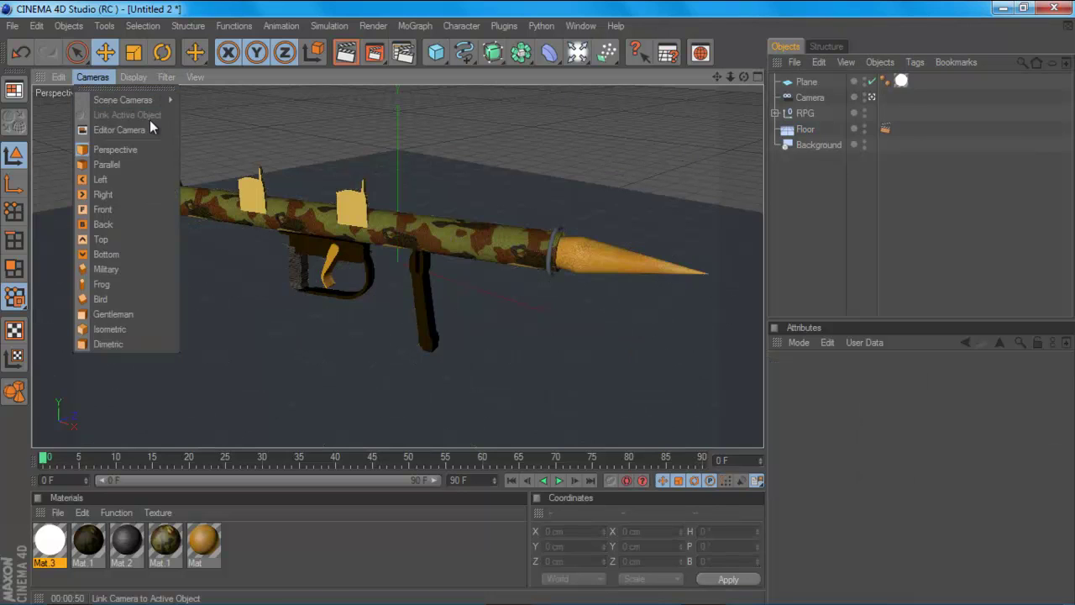
pyautogui.click(144, 129)
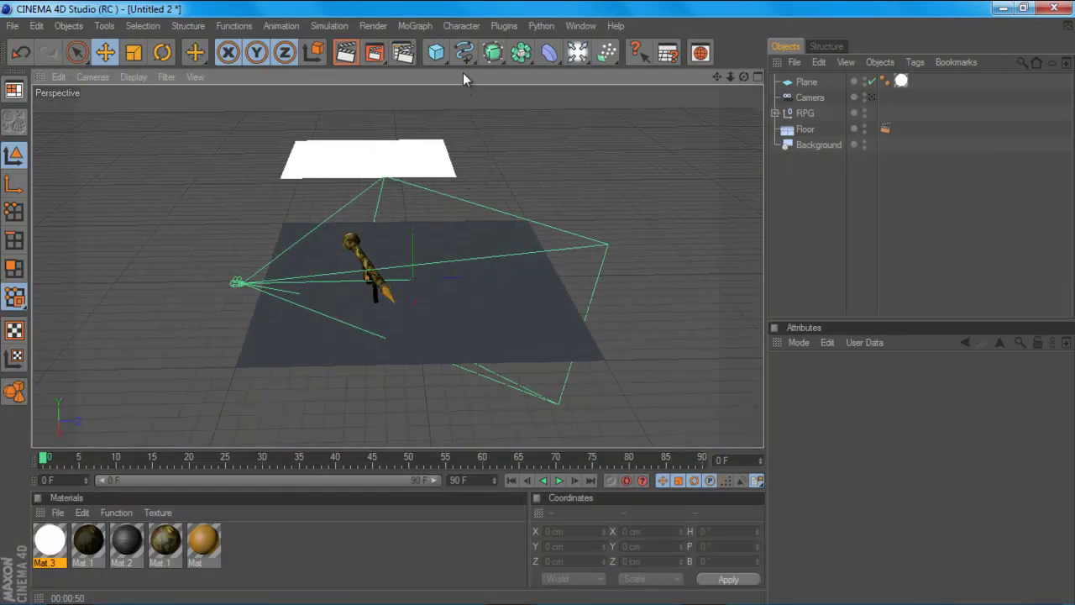
pyautogui.moveTo(442, 53); pyautogui.dragTo(569, 105)
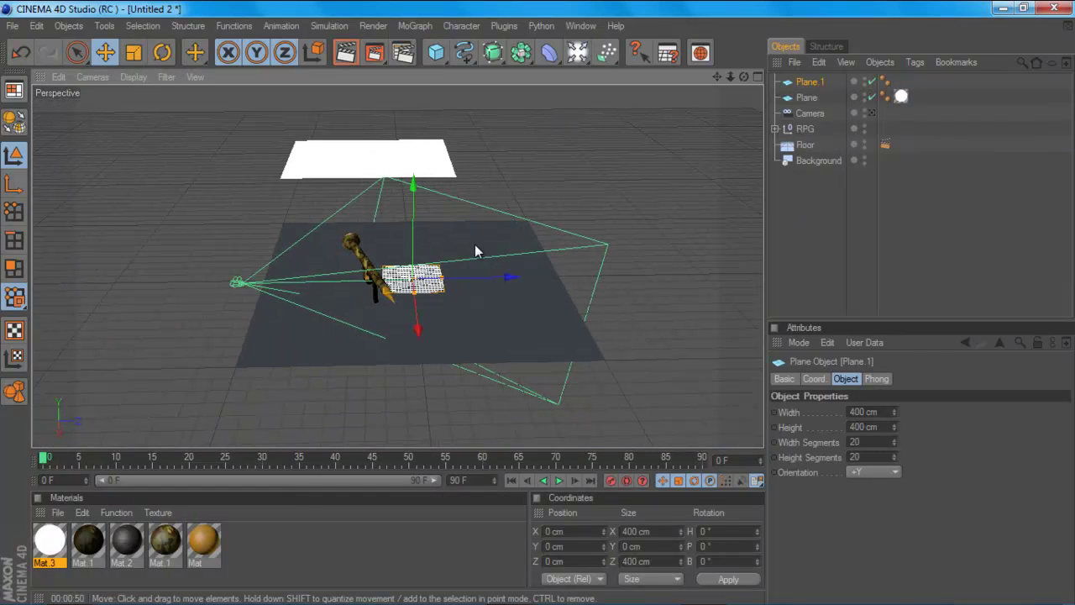
pyautogui.scroll(-1, 412, 248)
# - Move the new plane beyond the RPG's tip to about X 1046, Y 323 cm
pyautogui.moveTo(416, 332); pyautogui.dragTo(481, 208)
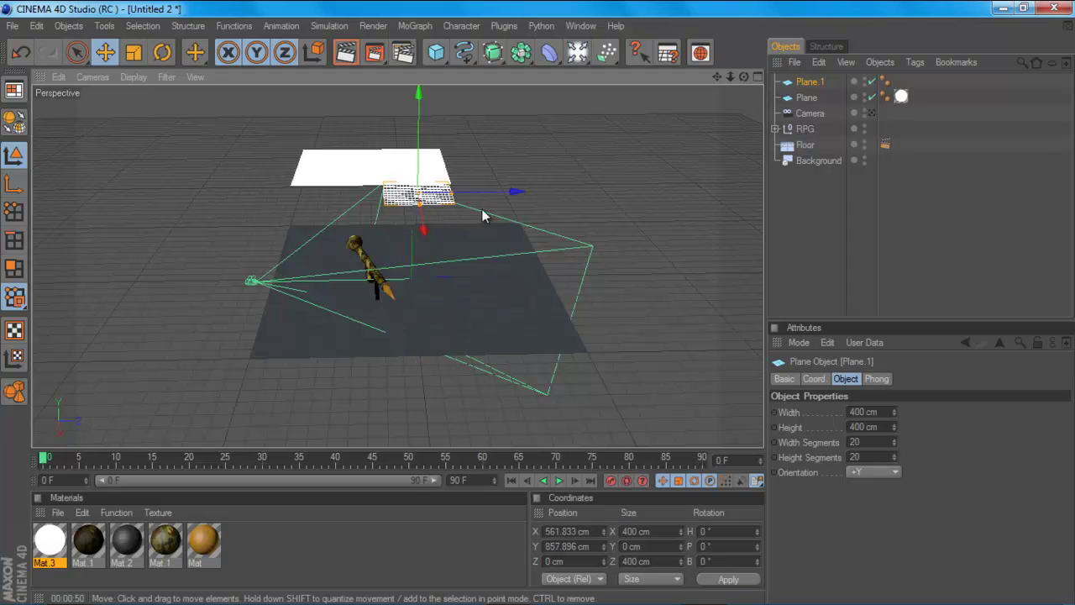
pyautogui.moveTo(422, 174); pyautogui.dragTo(538, 319)
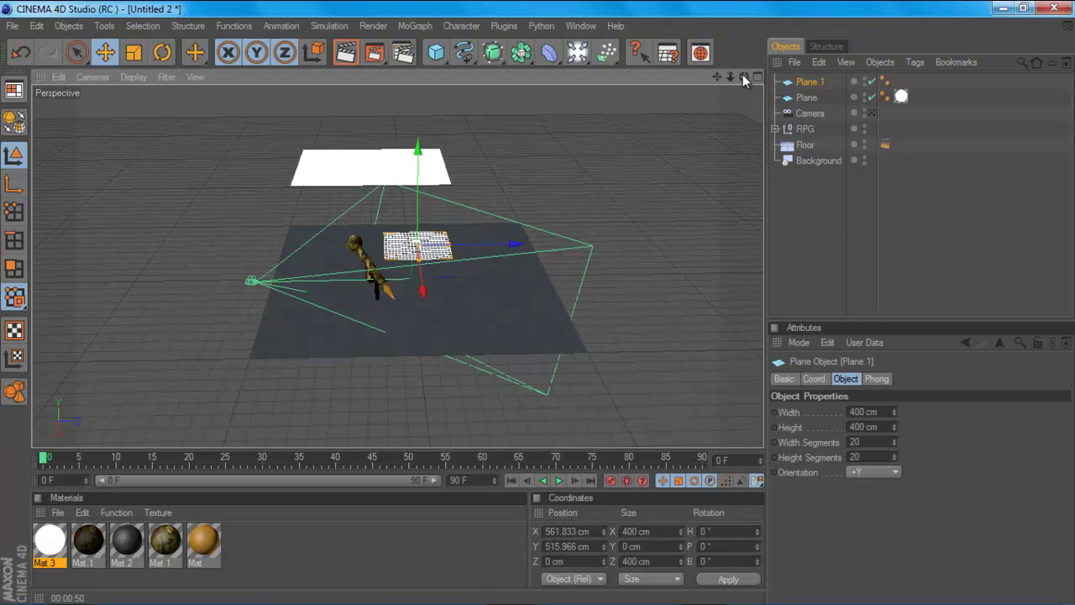
pyautogui.moveTo(744, 76); pyautogui.dragTo(139, 498)
pyautogui.moveTo(419, 203); pyautogui.dragTo(426, 212)
pyautogui.moveTo(486, 282); pyautogui.dragTo(548, 308)
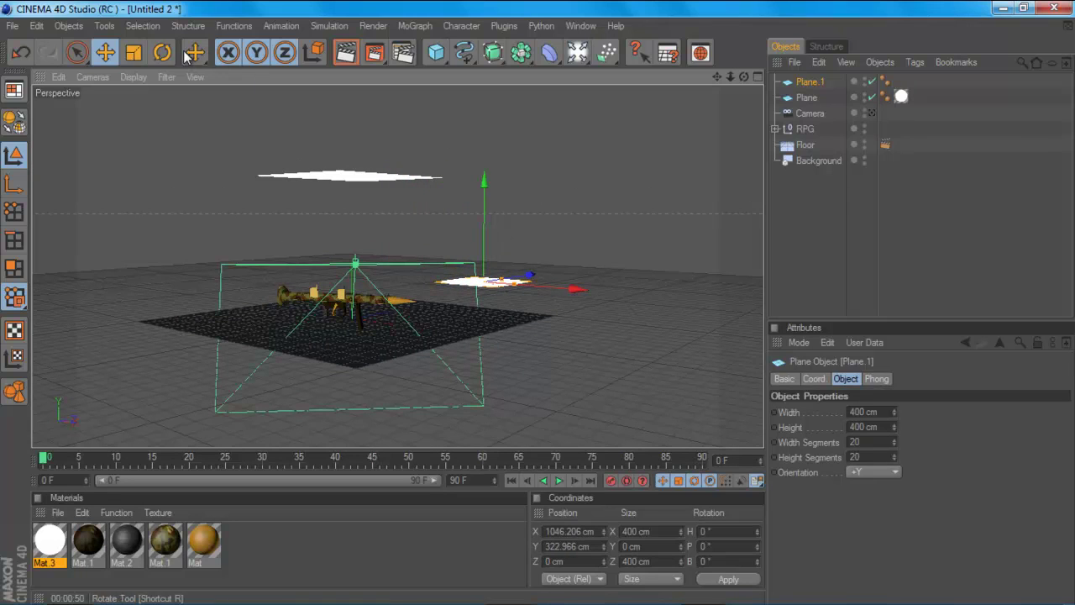
# - Tilt the second plane to about 69° bank and shift it to about X 1016, Y 387, Z -9 cm
pyautogui.press('r')
pyautogui.moveTo(528, 250); pyautogui.dragTo(550, 342)
pyautogui.click(107, 53)
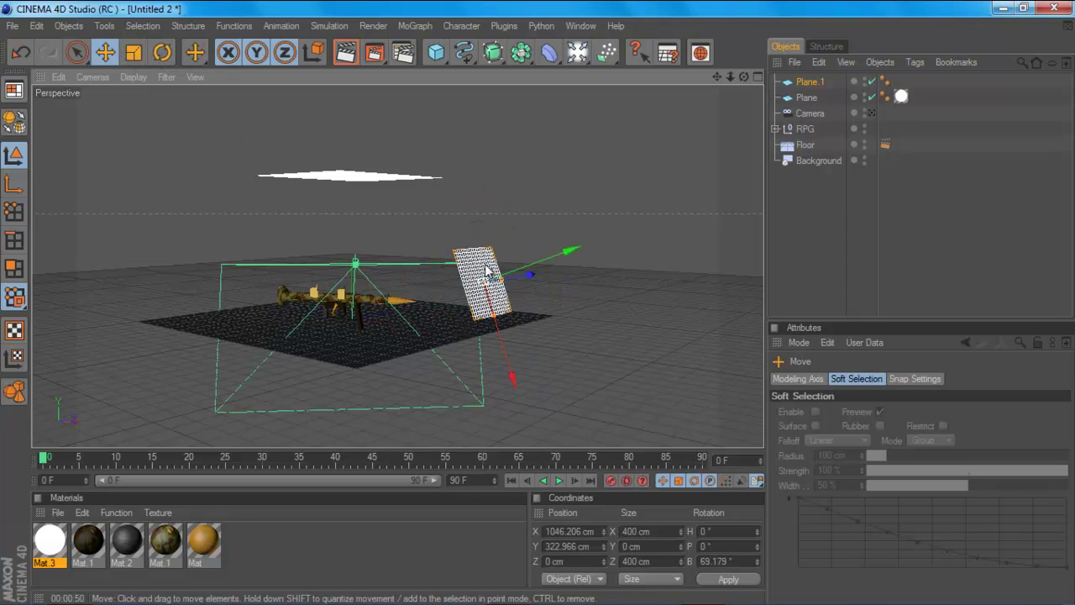
pyautogui.moveTo(494, 316); pyautogui.dragTo(501, 343)
# - Scale the tilted plane to about 533 by 529 cm and apply the white luminous material Mat.3 to it
pyautogui.moveTo(744, 77); pyautogui.dragTo(482, 282)
pyautogui.click(133, 52)
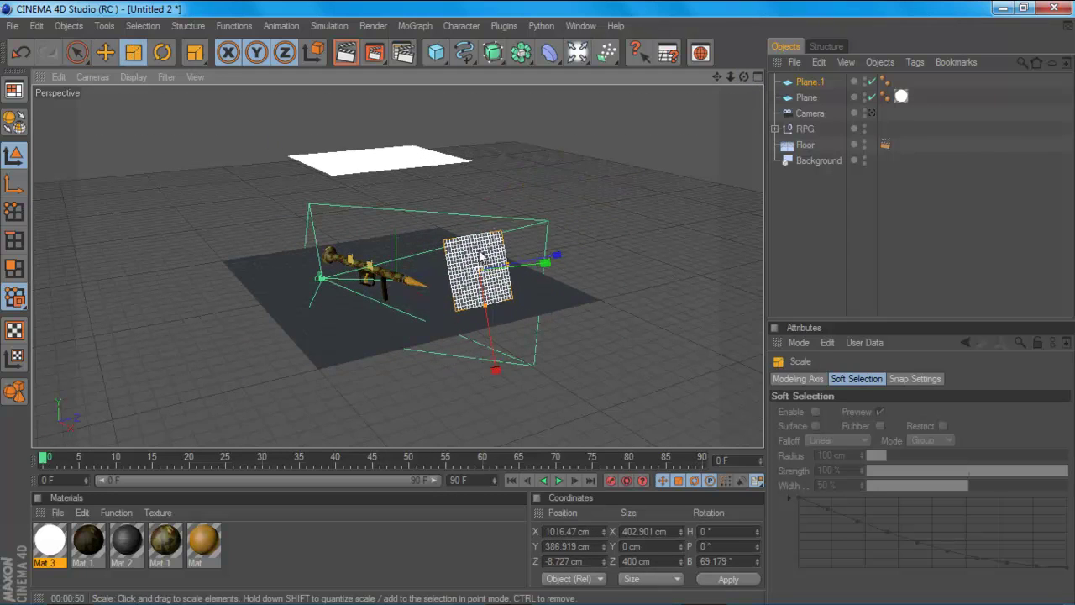
pyautogui.moveTo(539, 301); pyautogui.dragTo(505, 279)
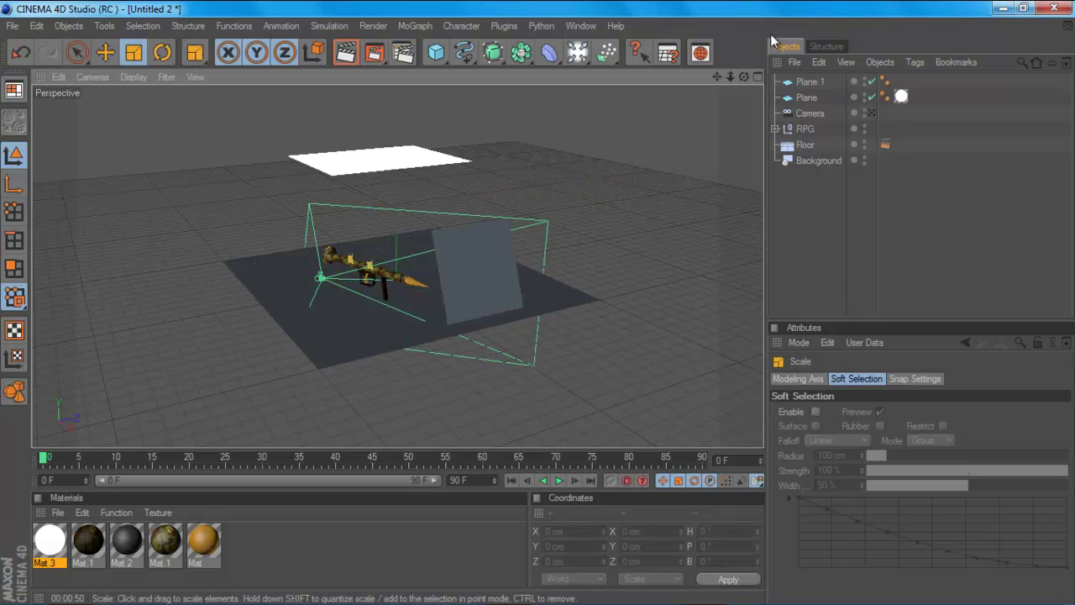
pyautogui.moveTo(50, 542); pyautogui.dragTo(470, 271)
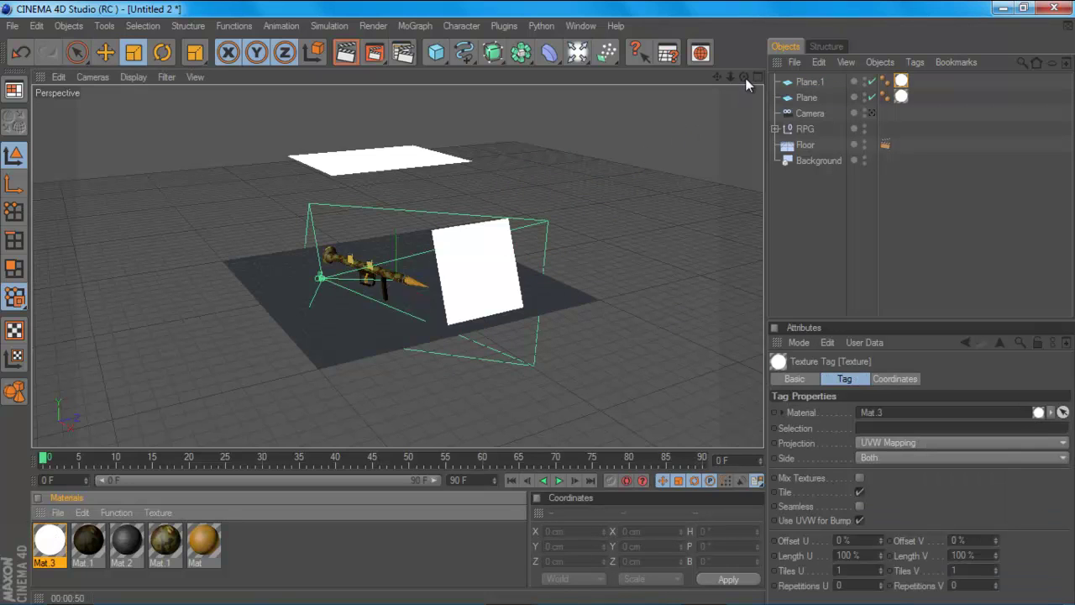
# - Move the tilted plane farther away from the RPG to about X 1193, Y 459 cm
pyautogui.moveTo(743, 76); pyautogui.dragTo(529, 307)
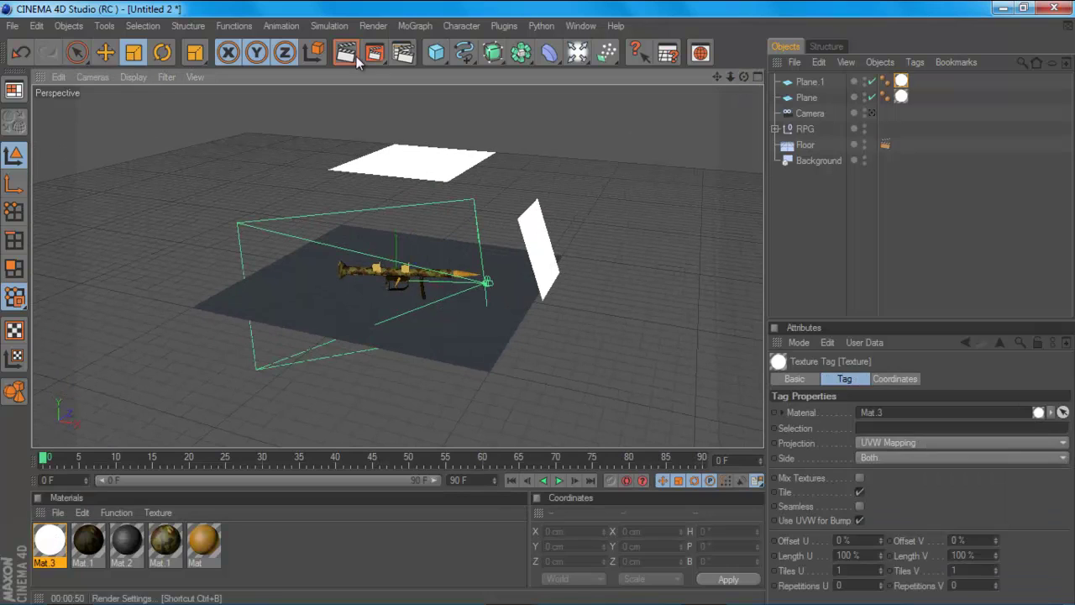
pyautogui.click(105, 52)
pyautogui.click(545, 269)
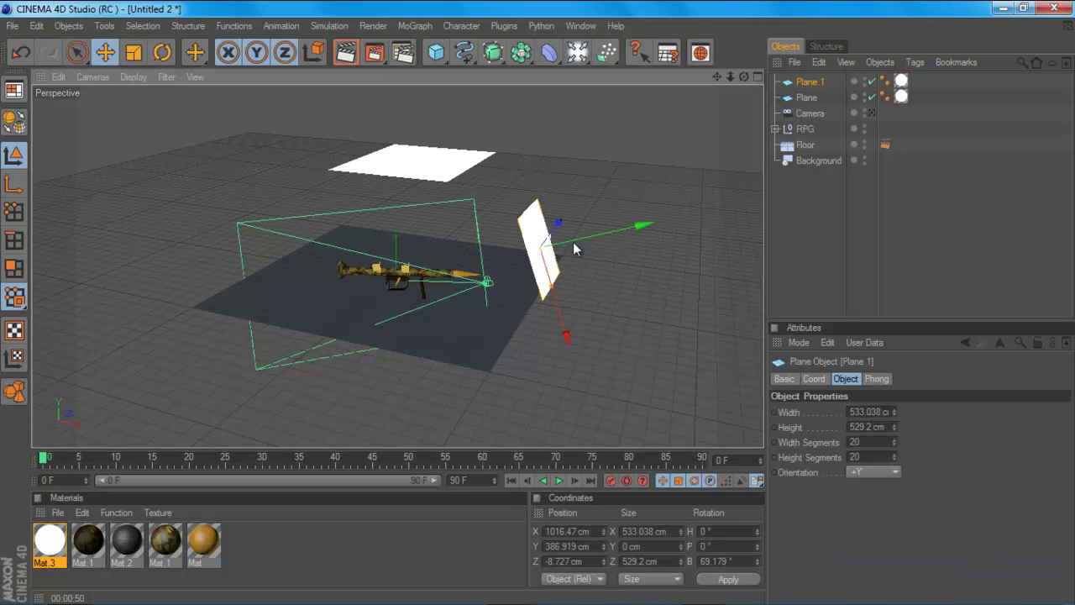
pyautogui.moveTo(626, 225); pyautogui.dragTo(656, 220)
# - Duplicate the tilted plane and move the copy along Z to about -1539 cm
pyautogui.click(805, 83)
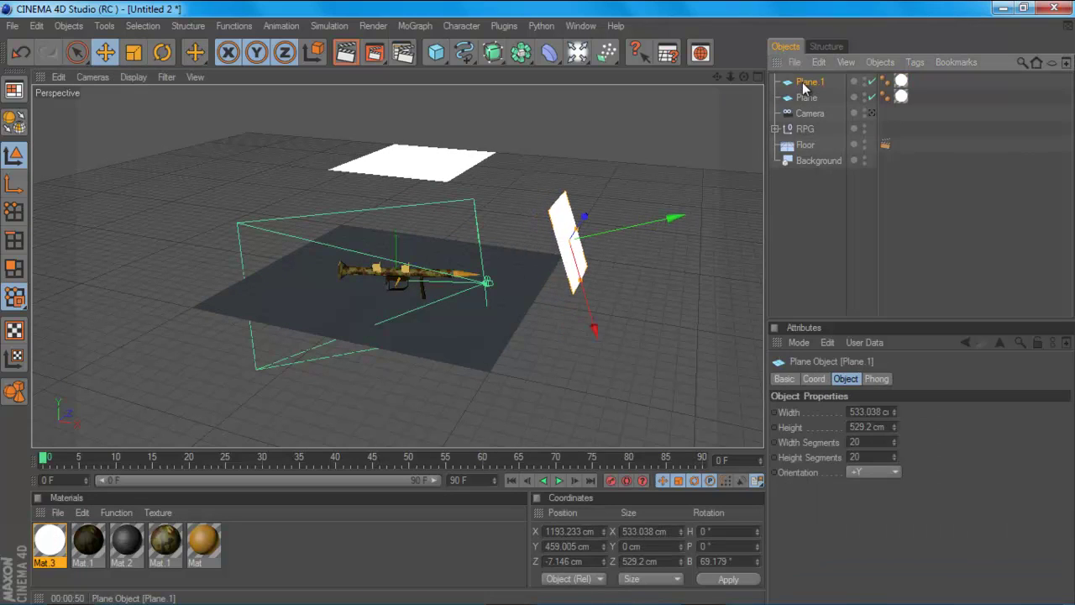
pyautogui.hotkey('ctrl', 'c')
pyautogui.hotkey('ctrl', 'v')
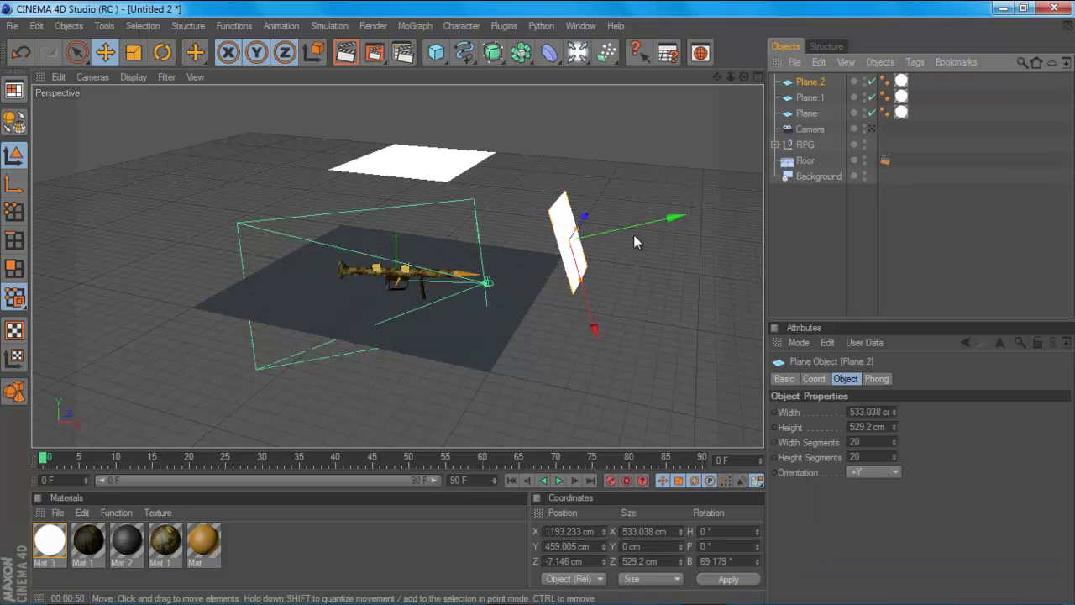
pyautogui.moveTo(584, 286); pyautogui.dragTo(538, 289)
# - Rotate the copied plane to about H -67°, P 19°, B 75° and move it to about X 665, Y 199, Z -1280 cm
pyautogui.click(162, 52)
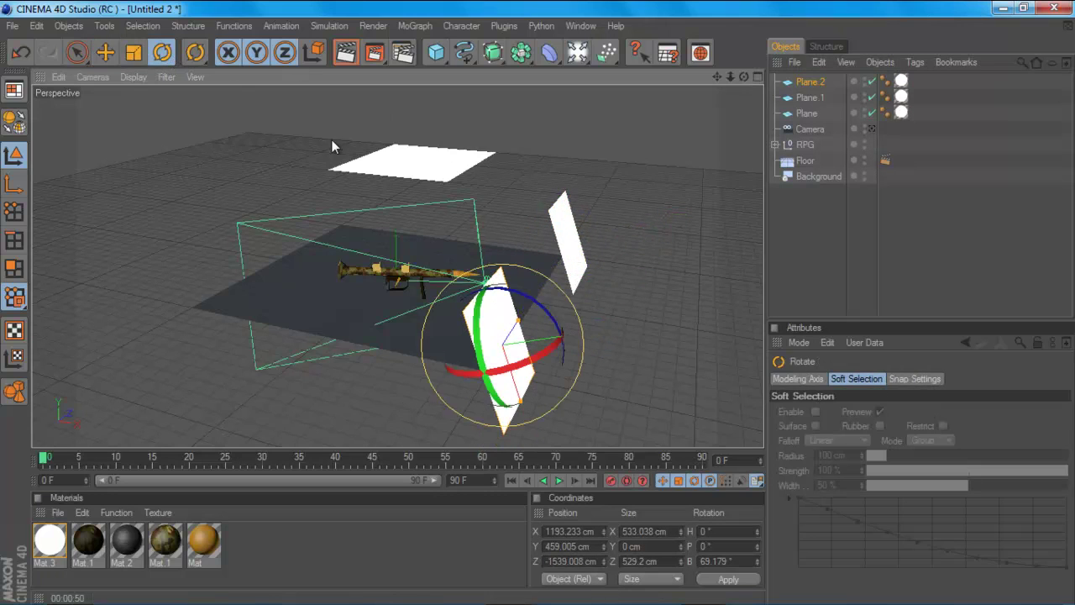
pyautogui.moveTo(525, 367); pyautogui.dragTo(509, 343)
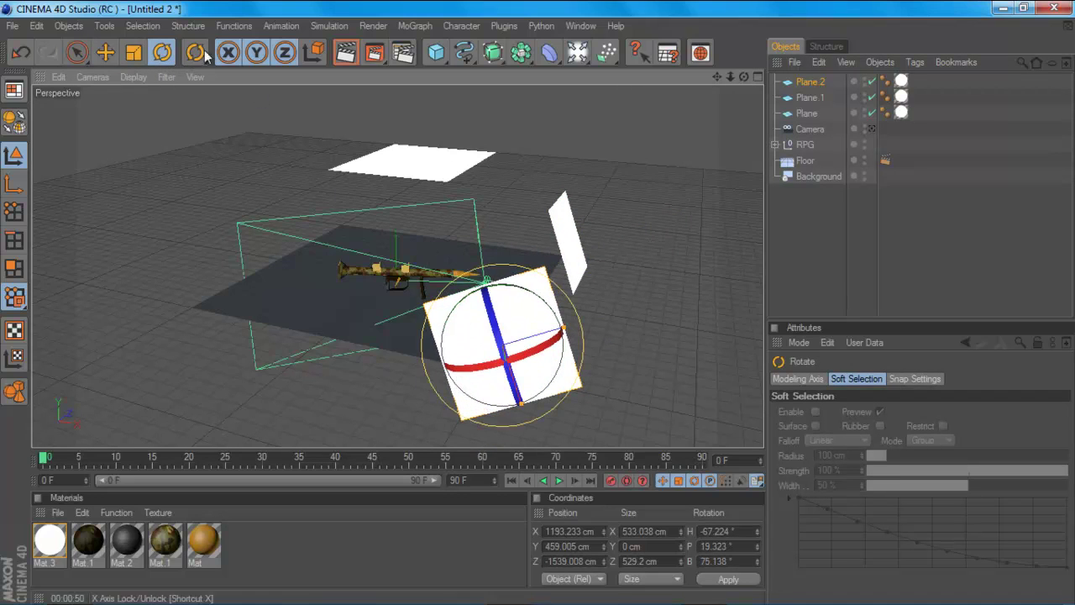
pyautogui.click(105, 52)
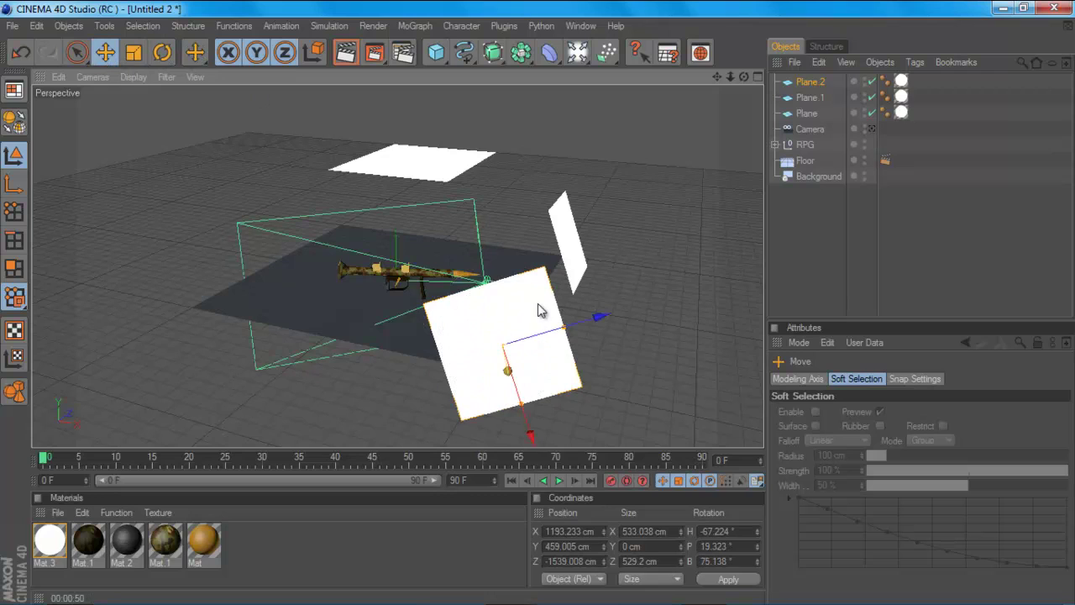
pyautogui.moveTo(545, 307); pyautogui.dragTo(521, 285)
# - Adjust the copied plane's bank rotation to about 82° and deselect it
pyautogui.click(163, 54)
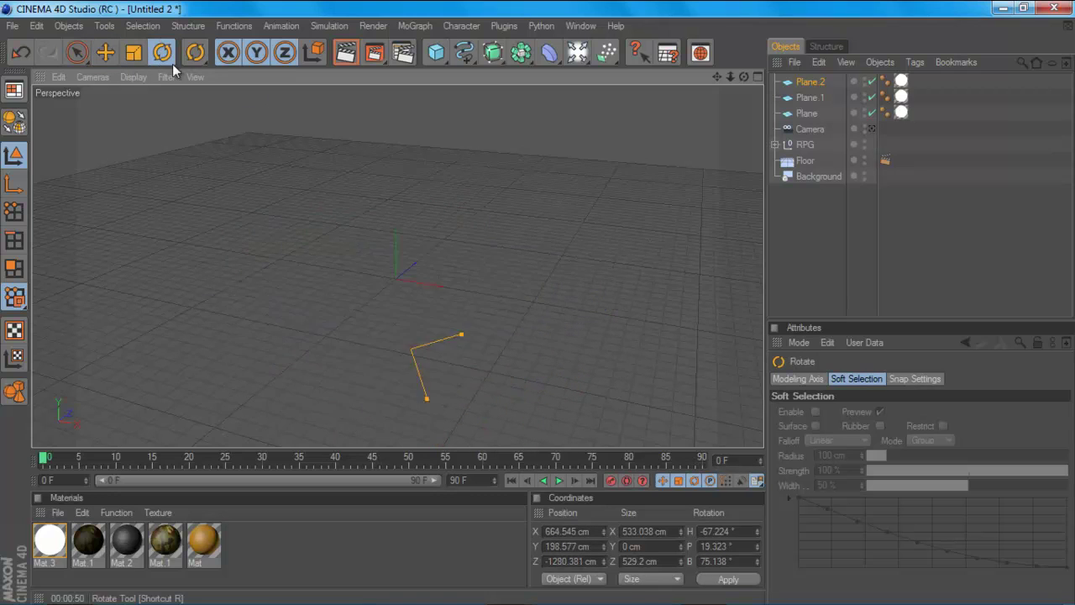
pyautogui.moveTo(404, 336); pyautogui.dragTo(400, 340)
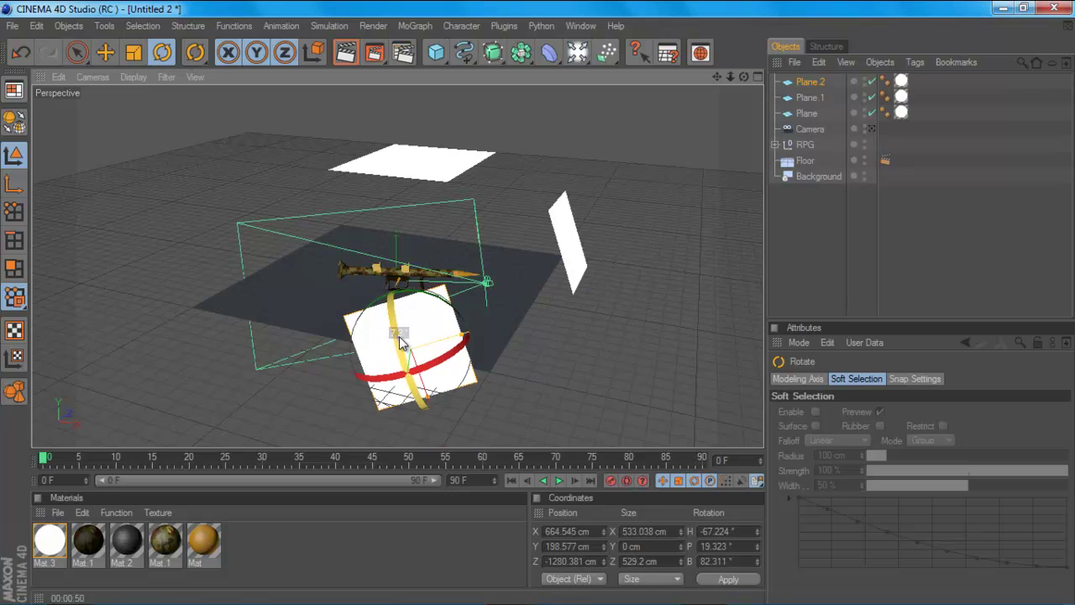
pyautogui.click(673, 374)
# - Set the luminance brightness of the white material Mat.3 to 225%
pyautogui.doubleClick(49, 541)
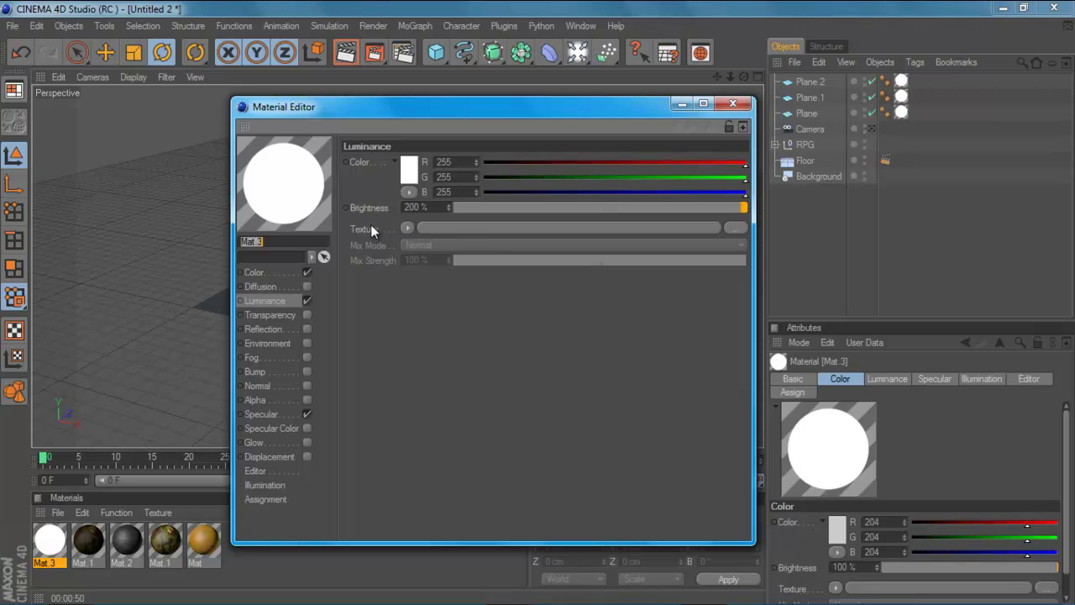
pyautogui.doubleClick(415, 208)
pyautogui.write('22')
pyautogui.press('Return')
pyautogui.click(733, 104)
# - Render a preview through the scene camera with all three light planes and check Mat.3's luminance settings
pyautogui.click(94, 77)
pyautogui.moveTo(112, 95)
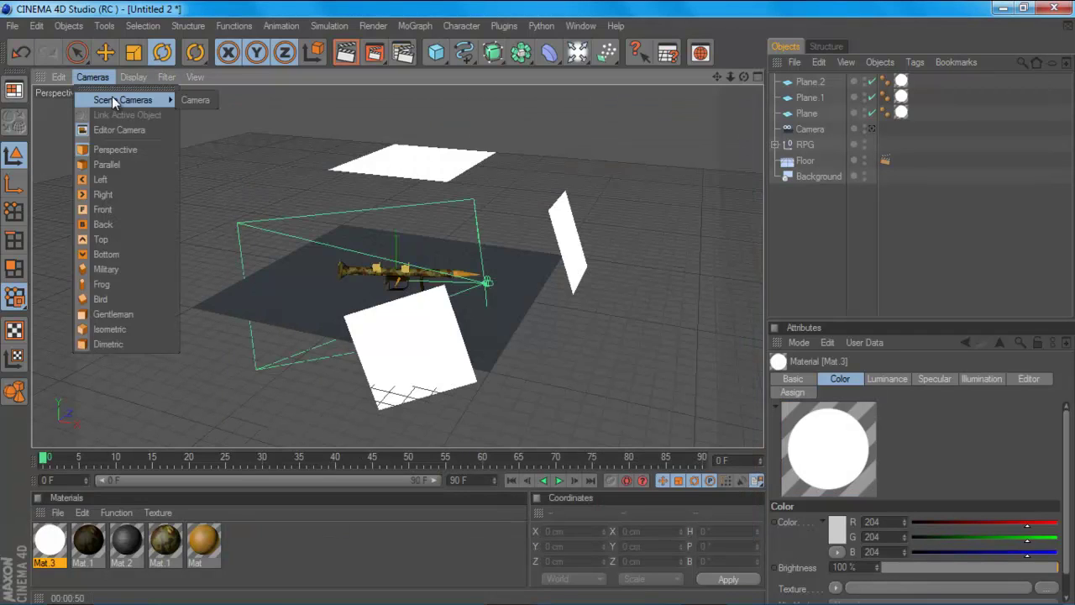
pyautogui.click(160, 99)
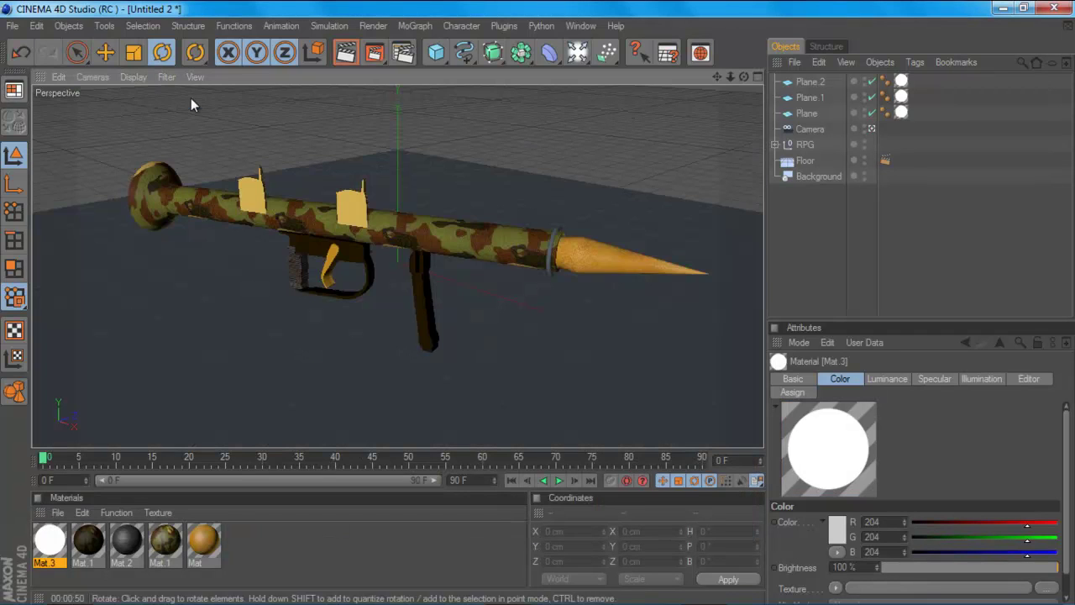
pyautogui.click(348, 53)
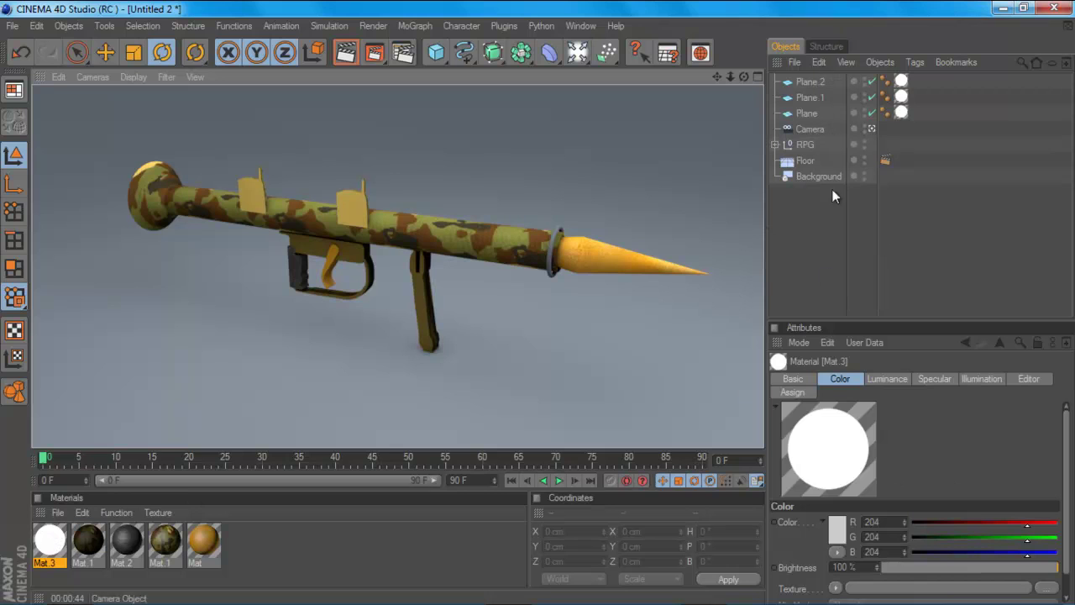
pyautogui.doubleClick(48, 542)
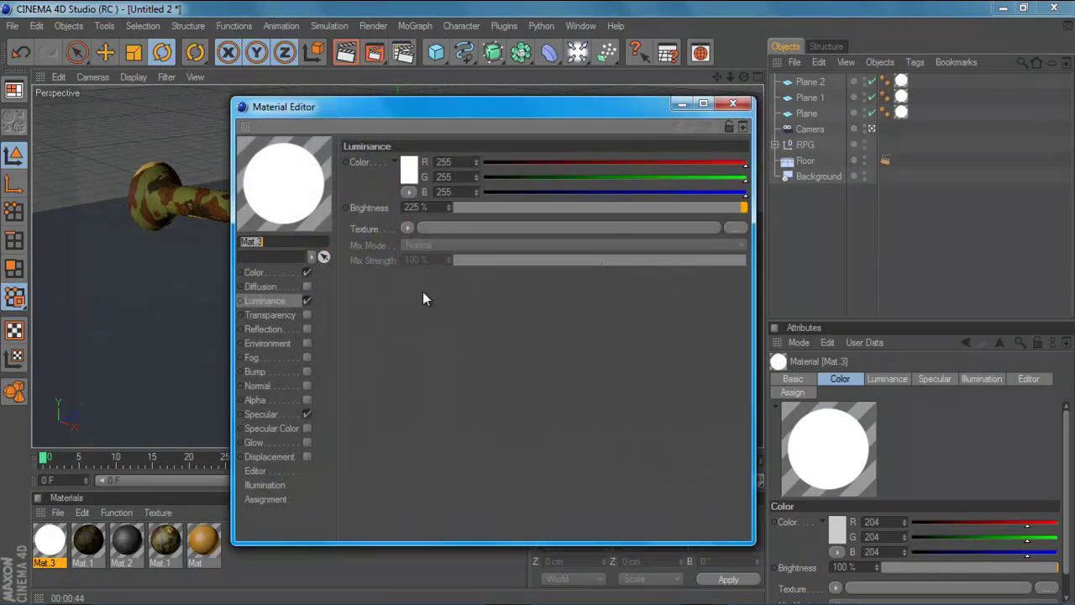
pyautogui.click(732, 104)
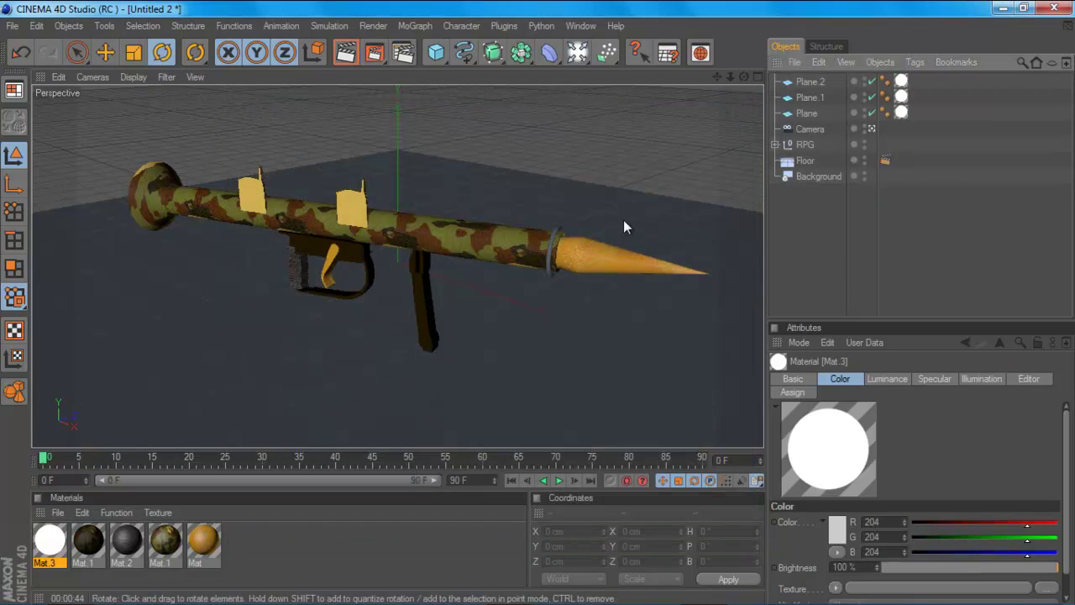